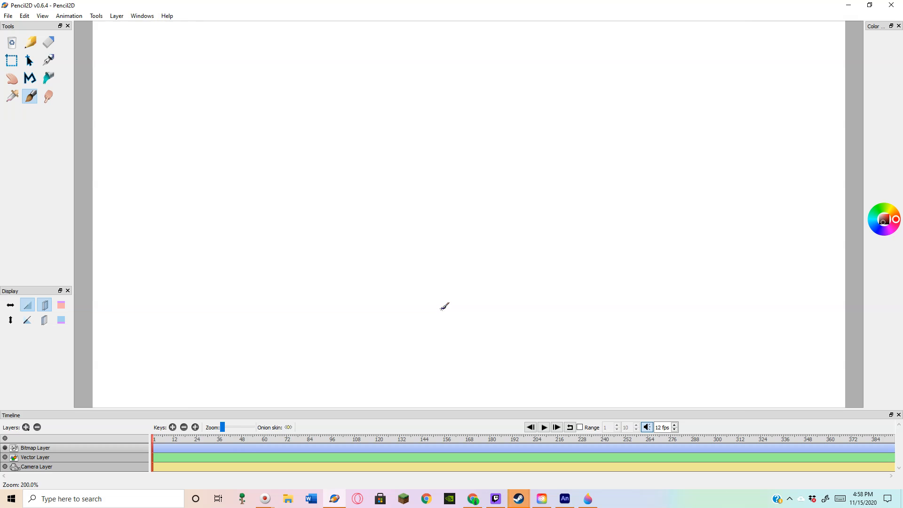
scroll(442, 306, "up", 2)
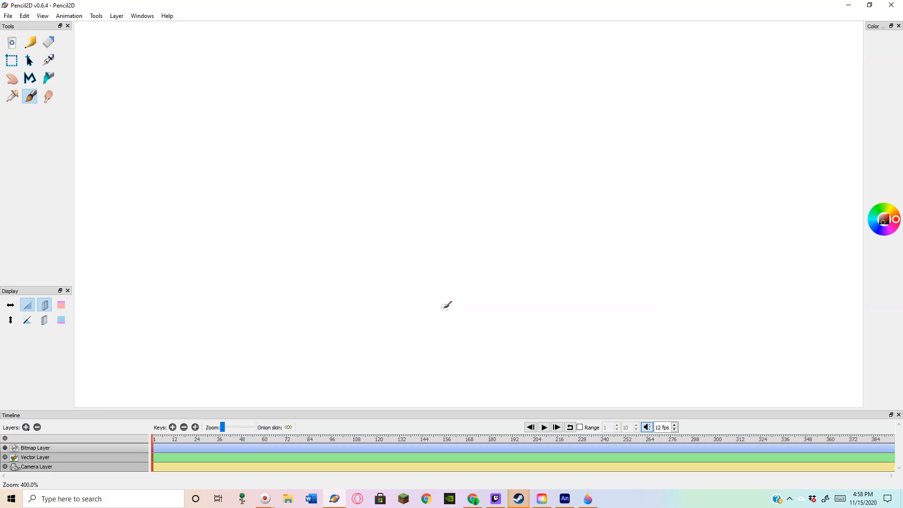
scroll(445, 306, "down", 5)
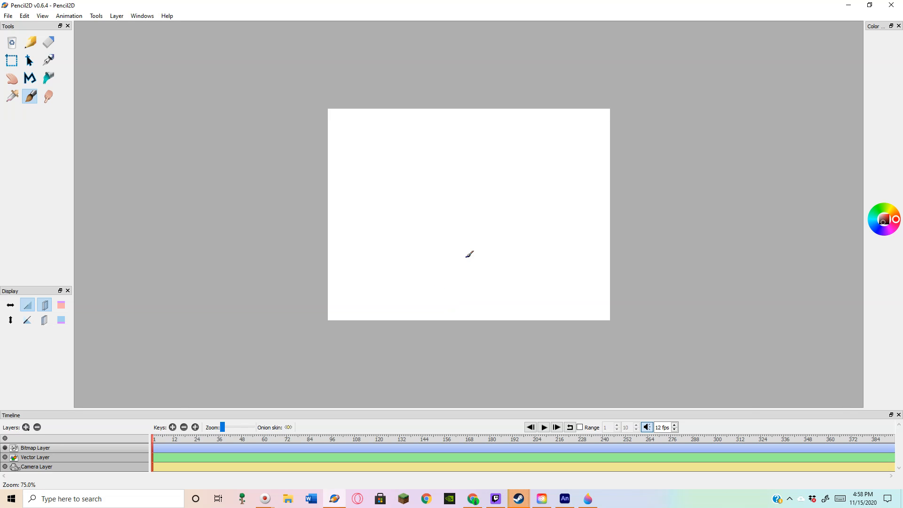
scroll(469, 253, "up", 3)
scroll(468, 253, "up", 1)
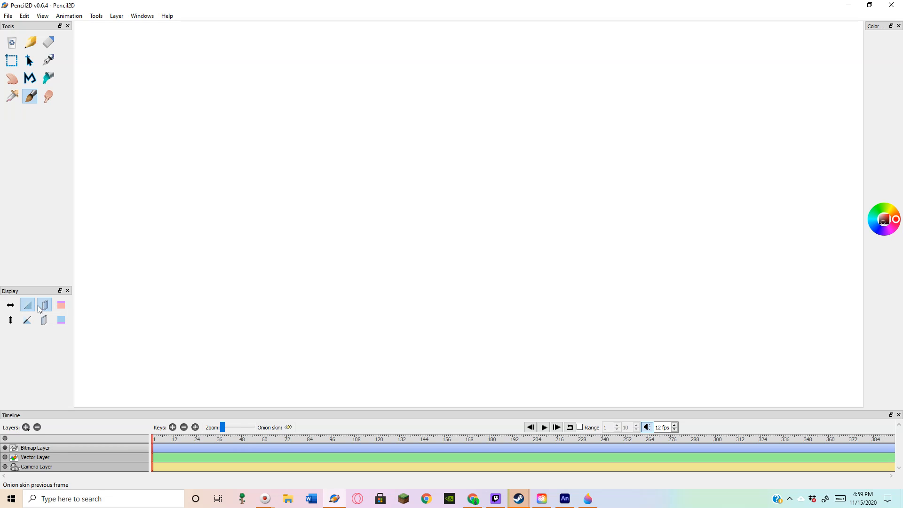
scroll(159, 335, "down", 3)
scroll(362, 313, "up", 3)
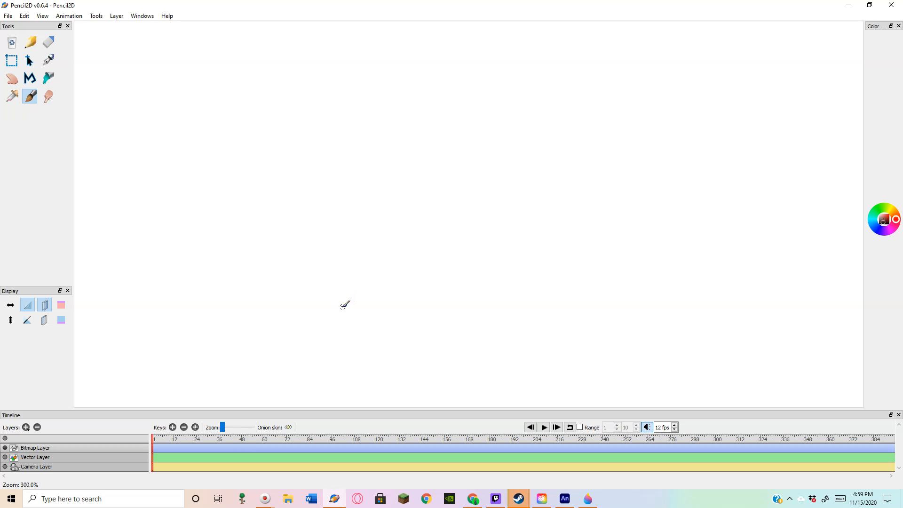
scroll(348, 301, "down", 4)
scroll(380, 272, "up", 2)
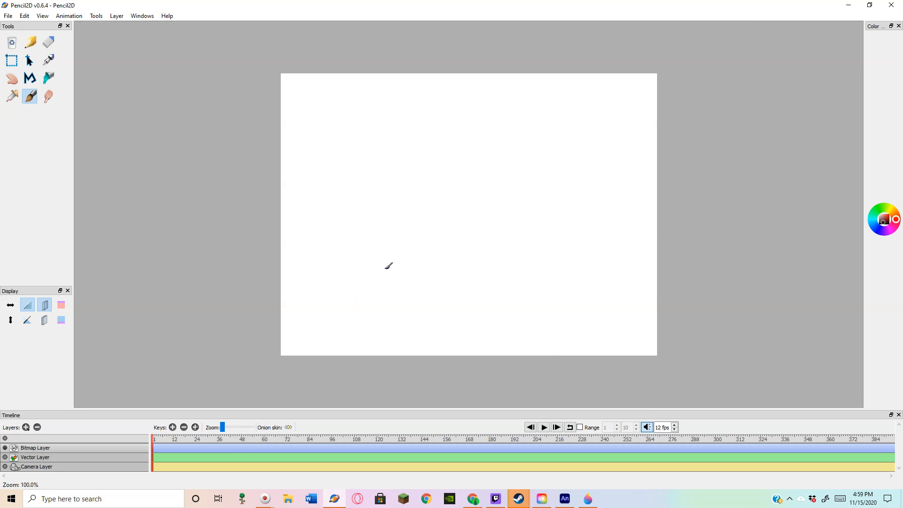
scroll(394, 262, "up", 1)
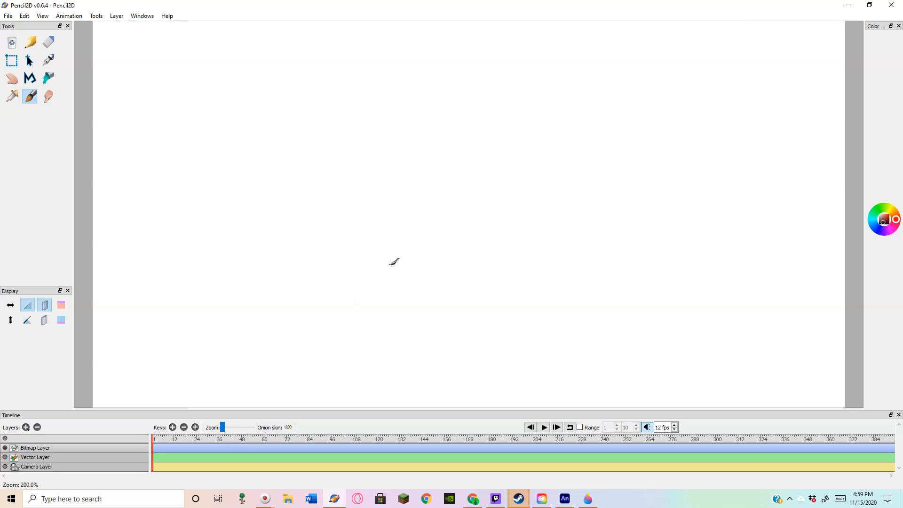
scroll(397, 261, "up", 1)
scroll(396, 261, "down", 1)
left_click(30, 80)
left_click(29, 96)
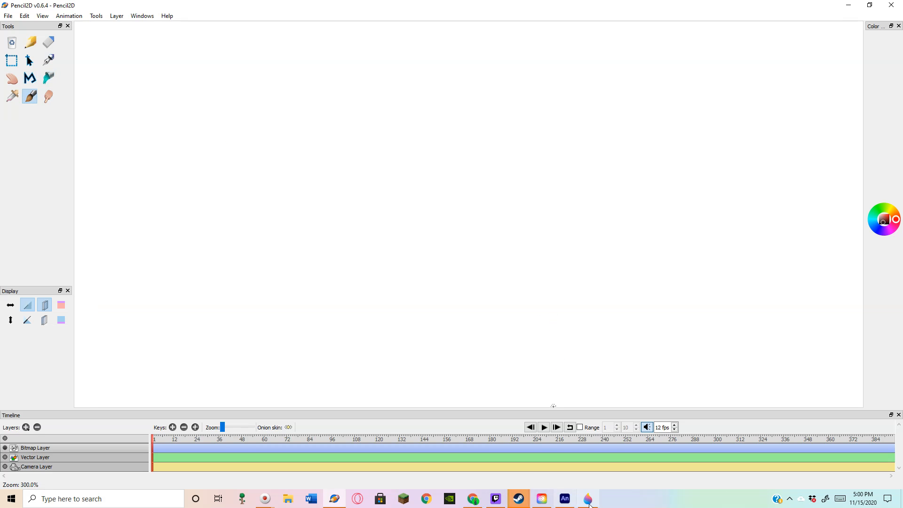
left_click(565, 499)
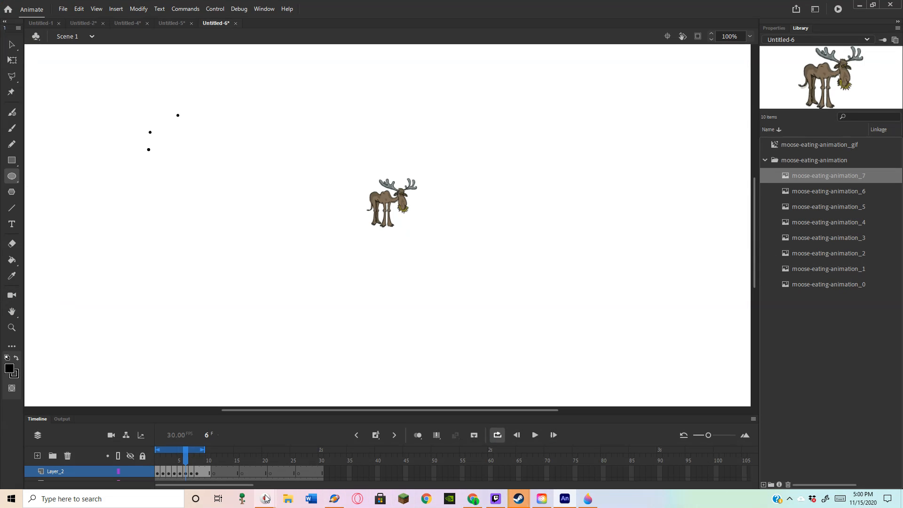
left_click(336, 500)
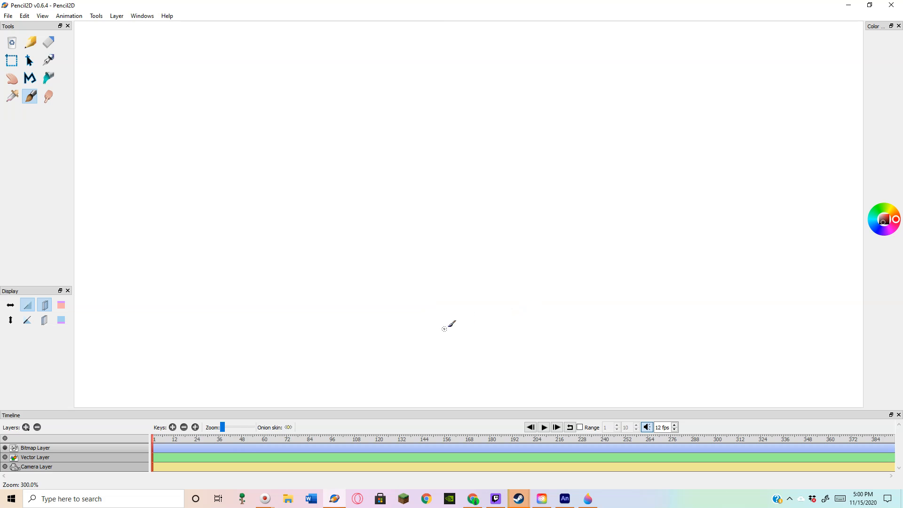
- Brush a small circle with a forked stem and a larger dome-shaped outline above it as a test doodle
mouse_move(478, 375)
left_mouse_down()
mouse_move(448, 347)
mouse_move(419, 363)
mouse_move(429, 392)
mouse_move(482, 397)
mouse_move(479, 370)
mouse_move(479, 380)
mouse_move(519, 318)
mouse_move(426, 314)
mouse_move(354, 341)
left_mouse_up()
left_click_drag(443, 345, 467, 294)
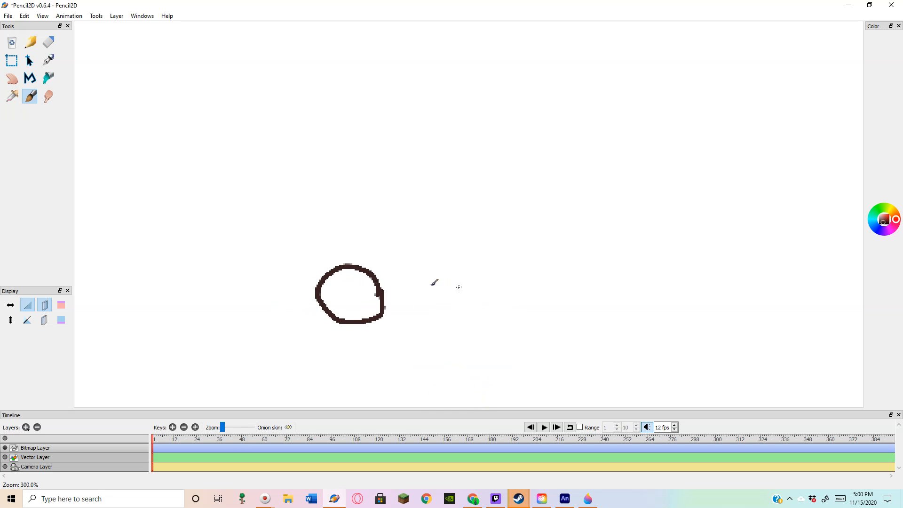
left_click_drag(349, 251, 355, 263)
mouse_move(318, 226)
left_mouse_down()
mouse_move(312, 253)
mouse_move(362, 252)
left_mouse_up()
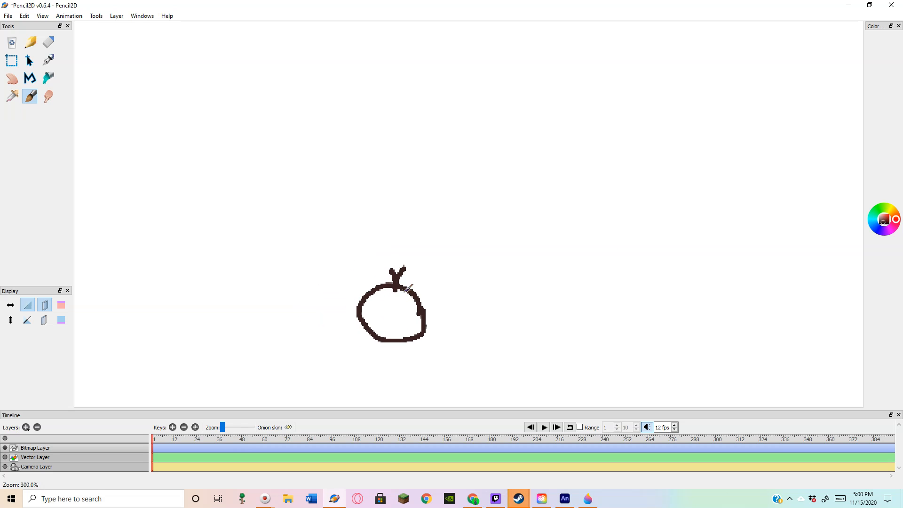
left_click_drag(405, 290, 404, 287)
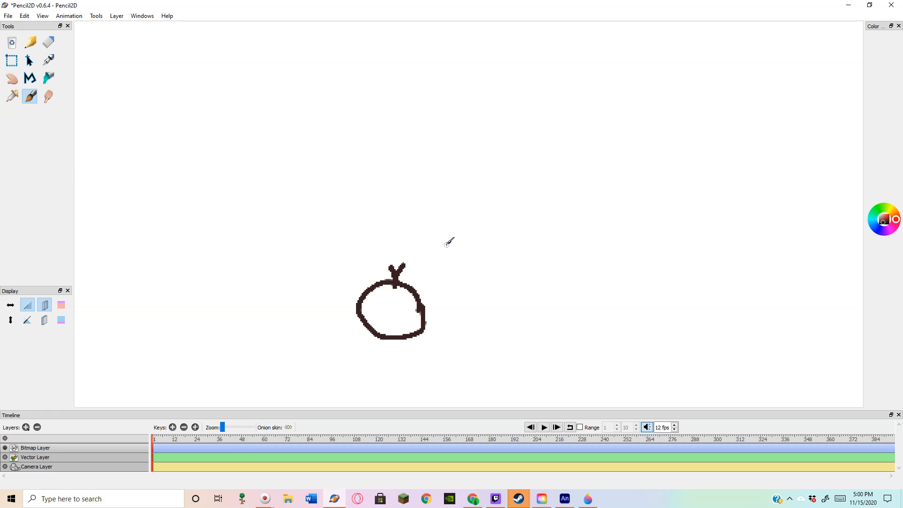
mouse_move(522, 274)
left_mouse_down()
mouse_move(439, 143)
mouse_move(401, 141)
left_mouse_up()
mouse_move(526, 275)
left_mouse_down()
mouse_move(392, 236)
mouse_move(425, 156)
mouse_move(499, 146)
left_mouse_up()
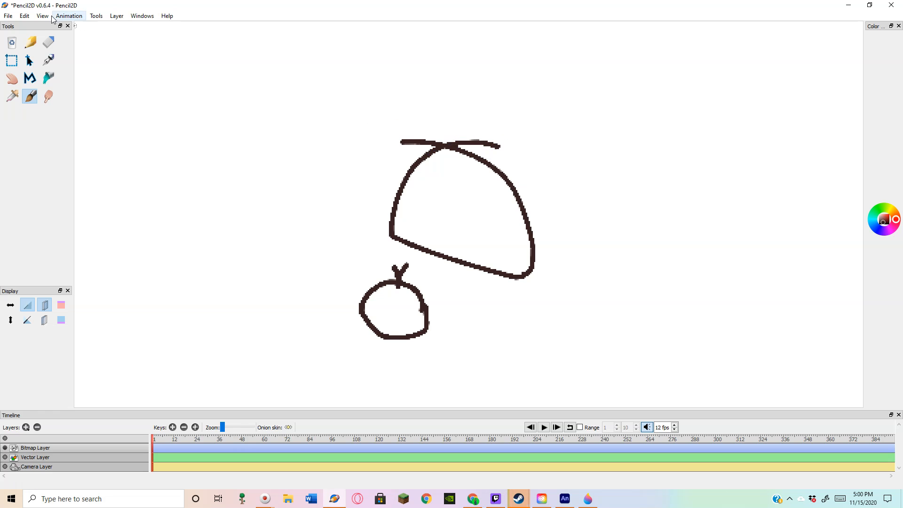
- Start a new animation and discard the changes to the test doodle
left_click(8, 16)
left_click(10, 24)
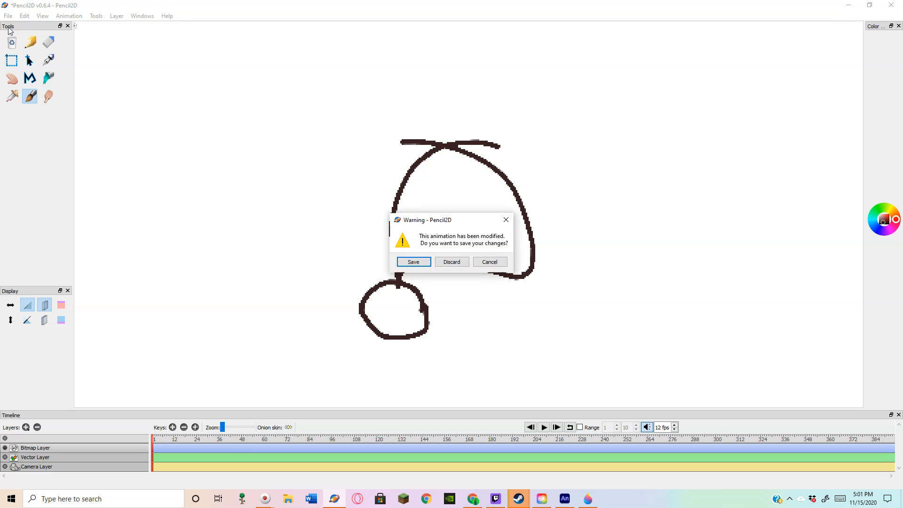
left_click(451, 261)
- Try a short Brush stroke and a thick, soft closed loop with the Pencil tool on the blank canvas
left_click_drag(364, 154, 362, 163)
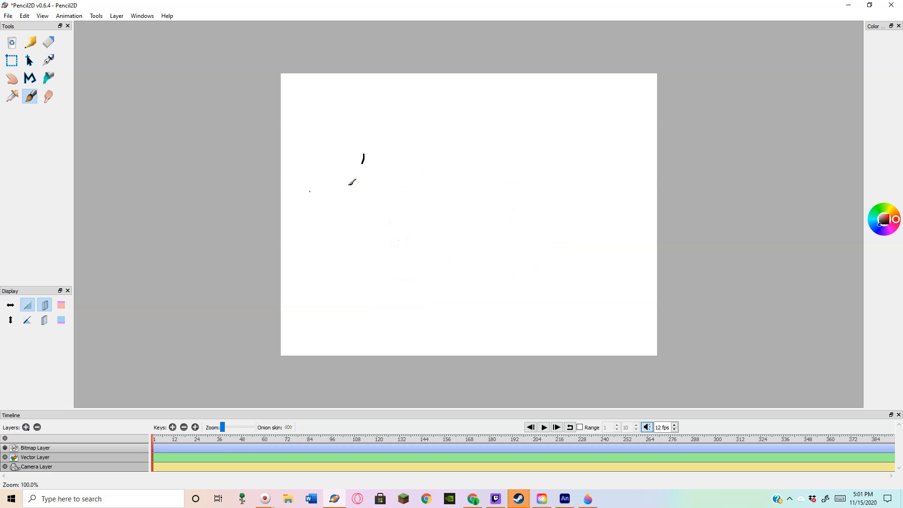
left_click(31, 43)
mouse_move(439, 172)
left_mouse_down()
mouse_move(393, 216)
mouse_move(429, 197)
mouse_move(373, 207)
mouse_move(344, 242)
mouse_move(319, 185)
left_mouse_up()
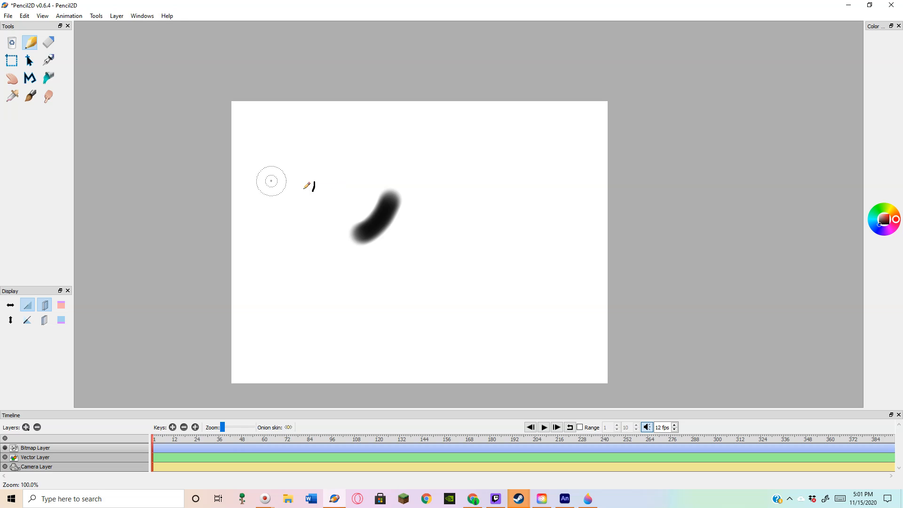
left_click(29, 97)
scroll(347, 228, "up", 3)
scroll(335, 212, "down", 2)
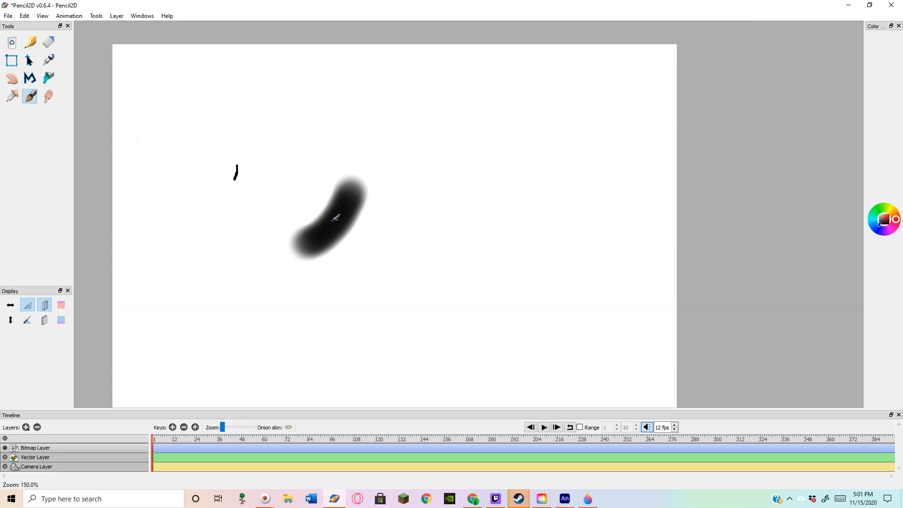
left_click(30, 43)
mouse_move(328, 237)
left_mouse_down()
mouse_move(284, 269)
mouse_move(288, 316)
mouse_move(413, 360)
mouse_move(503, 306)
mouse_move(461, 232)
mouse_move(355, 193)
left_mouse_up()
scroll(329, 195, "down", 2)
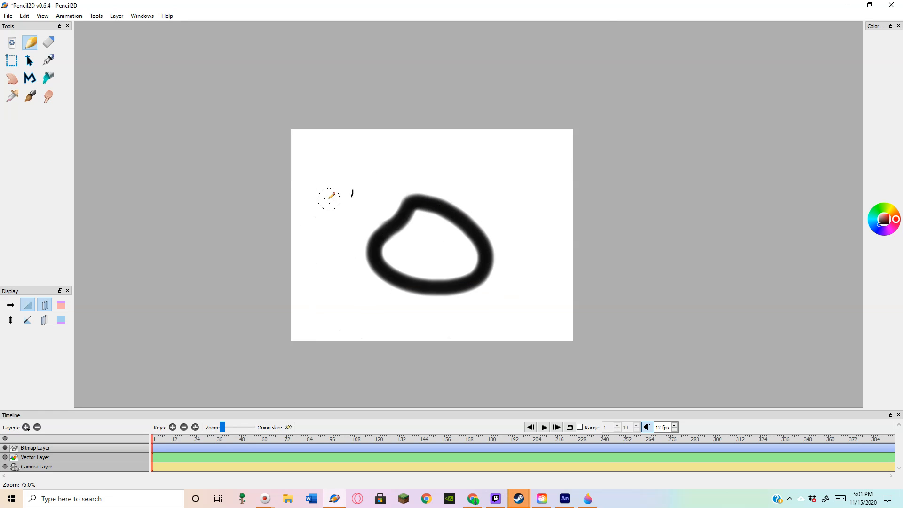
scroll(316, 195, "up", 1)
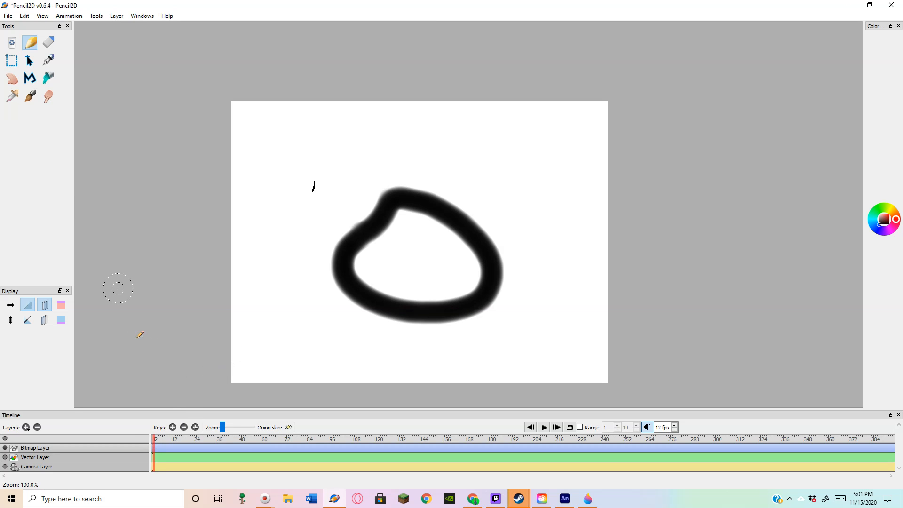
- Replace the brush and pencil test with a new blank animation without saving the changes
left_click(8, 16)
left_click(34, 38)
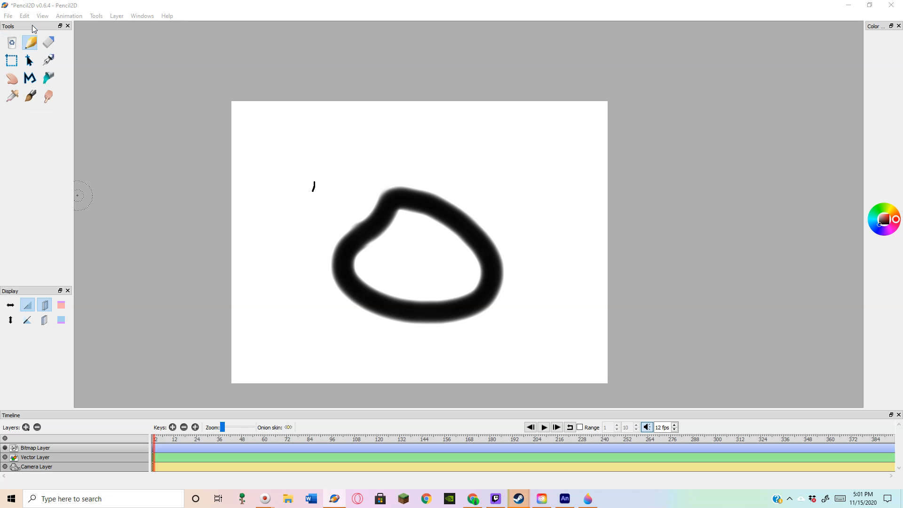
left_click(451, 261)
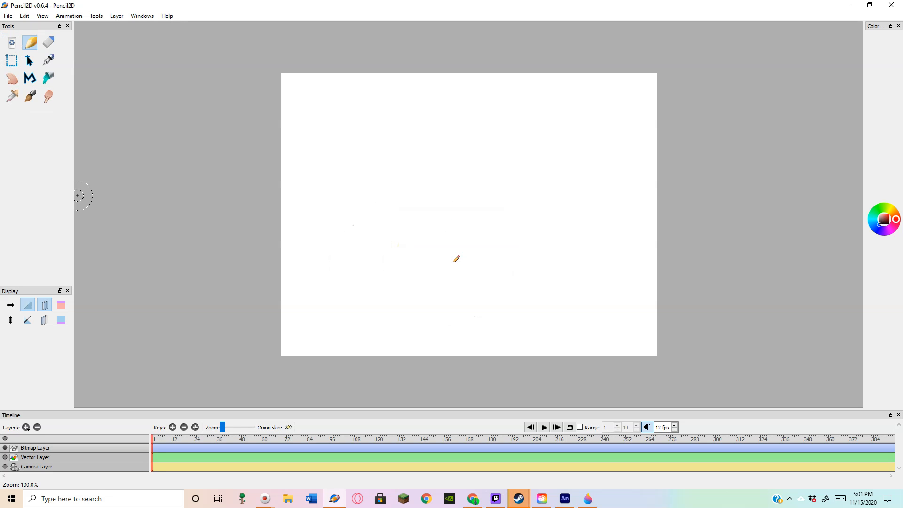
- Brush two long curved lines down the canvas and outline rounded bushes along the canvas's lower edge on their outer sides
left_click(31, 95)
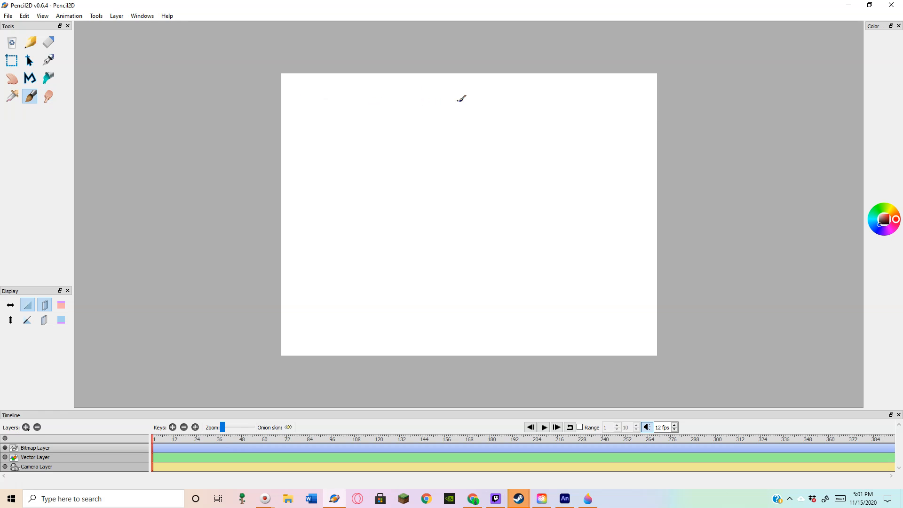
mouse_move(499, 72)
left_mouse_down()
mouse_move(422, 124)
mouse_move(392, 157)
mouse_move(381, 195)
mouse_move(376, 359)
left_mouse_up()
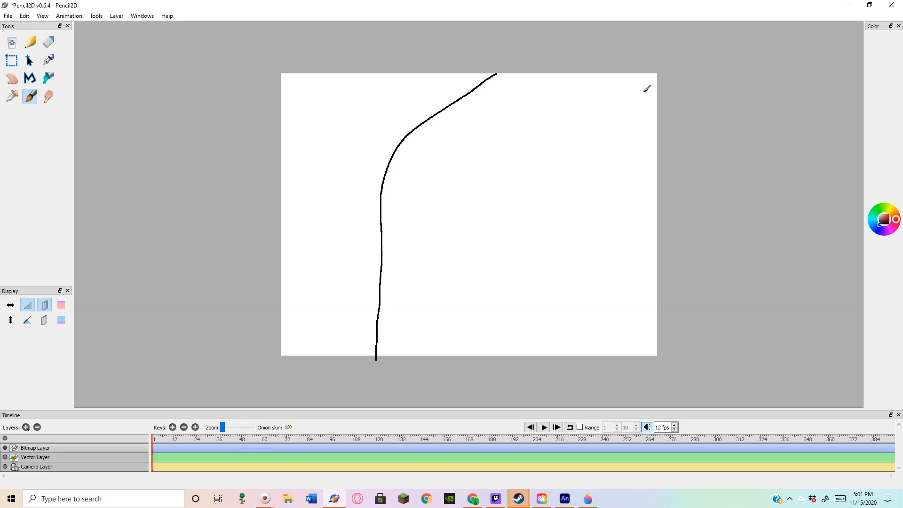
mouse_move(655, 98)
left_mouse_down()
mouse_move(610, 166)
mouse_move(588, 269)
mouse_move(582, 358)
left_mouse_up()
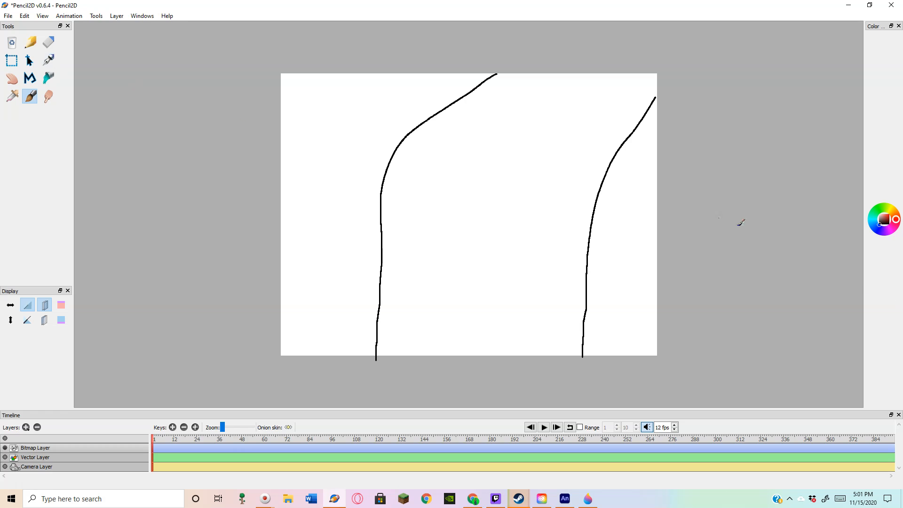
mouse_move(352, 354)
left_mouse_down()
mouse_move(366, 355)
mouse_move(329, 316)
mouse_move(319, 359)
mouse_move(304, 320)
mouse_move(282, 343)
mouse_move(285, 357)
left_mouse_up()
left_click_drag(592, 337, 615, 358)
mouse_move(650, 329)
left_mouse_down()
mouse_move(649, 356)
mouse_move(660, 328)
left_mouse_up()
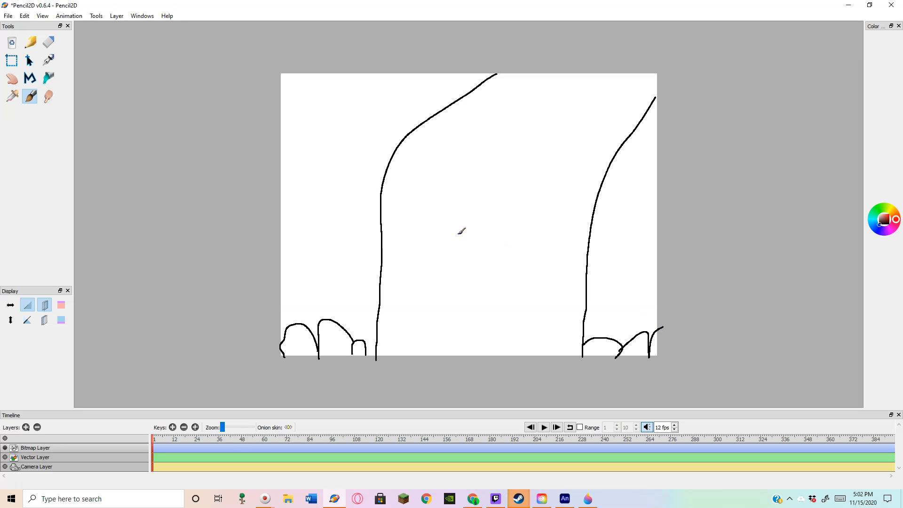
- Brush a horizon line from each curve to the nearest canvas side and pick a green drawing colour
left_click_drag(382, 180, 271, 174)
left_click_drag(882, 210, 882, 210)
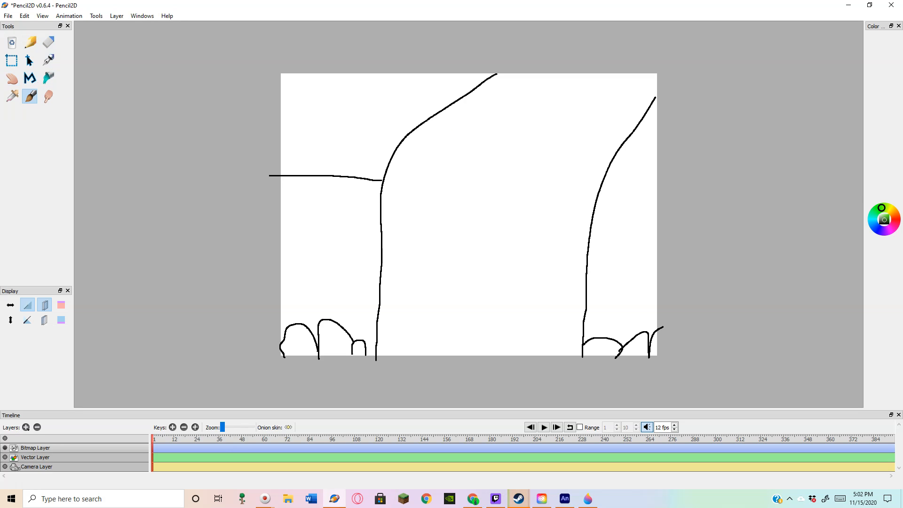
left_click_drag(882, 218, 873, 228)
left_click_drag(601, 189, 653, 193)
- Fill the upper-left area of the scene with dark green and the area beyond the left curve with light green
left_click(361, 128)
left_click(650, 167)
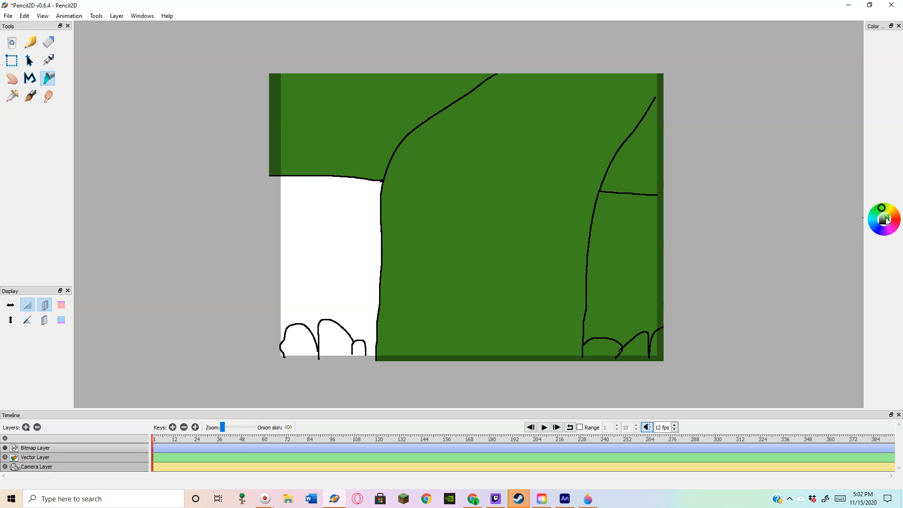
left_click(641, 163)
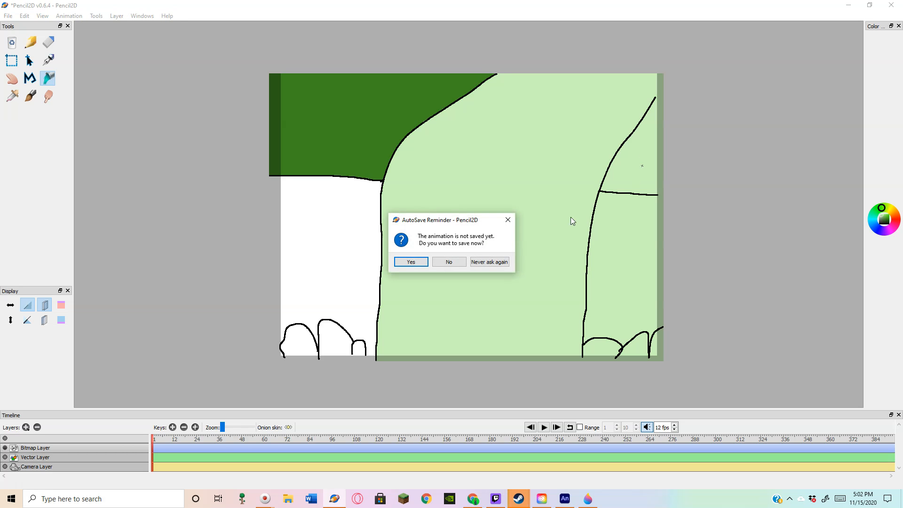
- Dismiss the autosave reminder and start a new animation, discarding the coloured scene
left_click(508, 220)
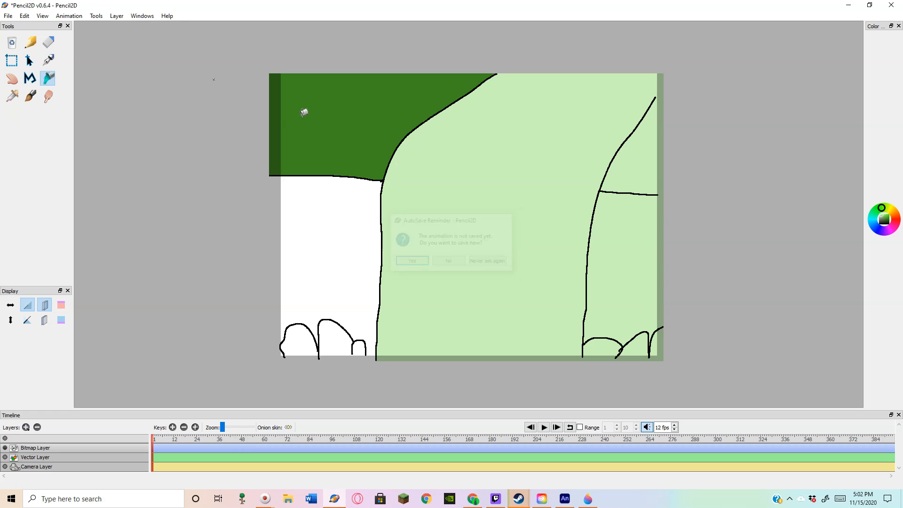
left_click(8, 15)
left_click(31, 27)
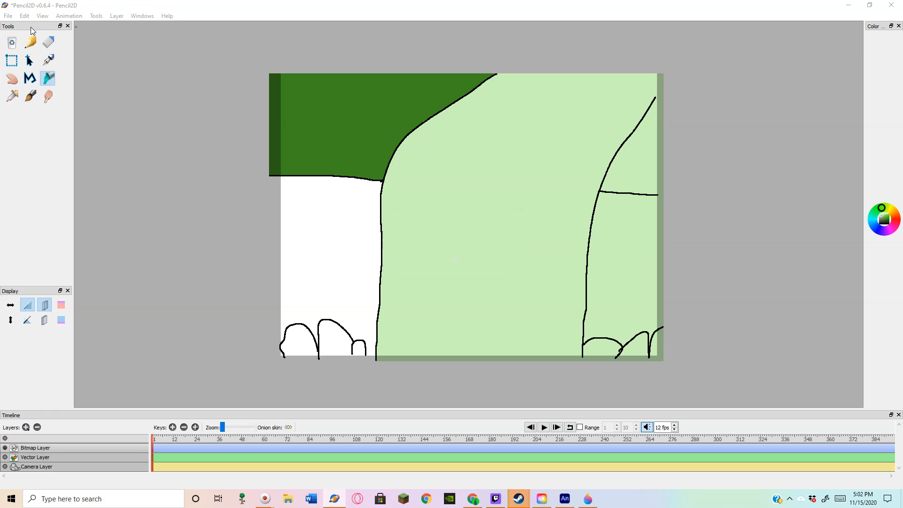
left_click(456, 263)
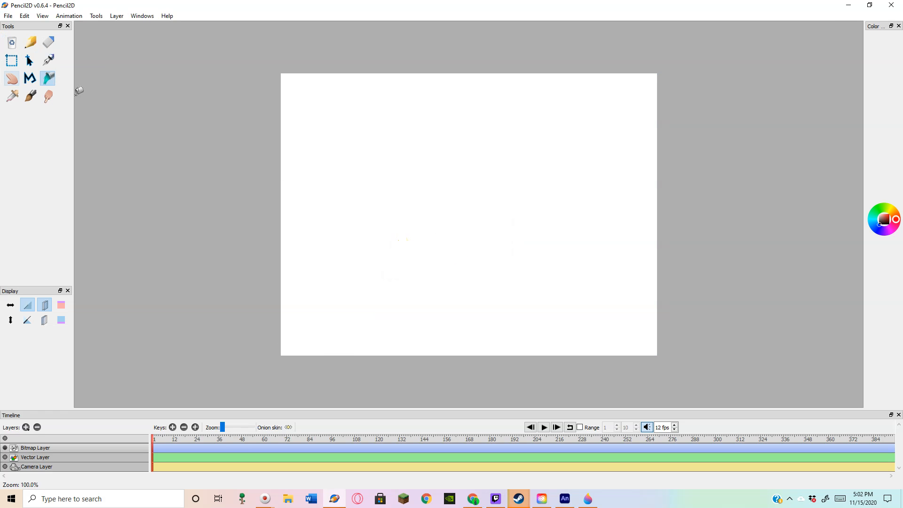
- Brush two long curved lines down the right half of the blank canvas to its lower edge
left_click(31, 97)
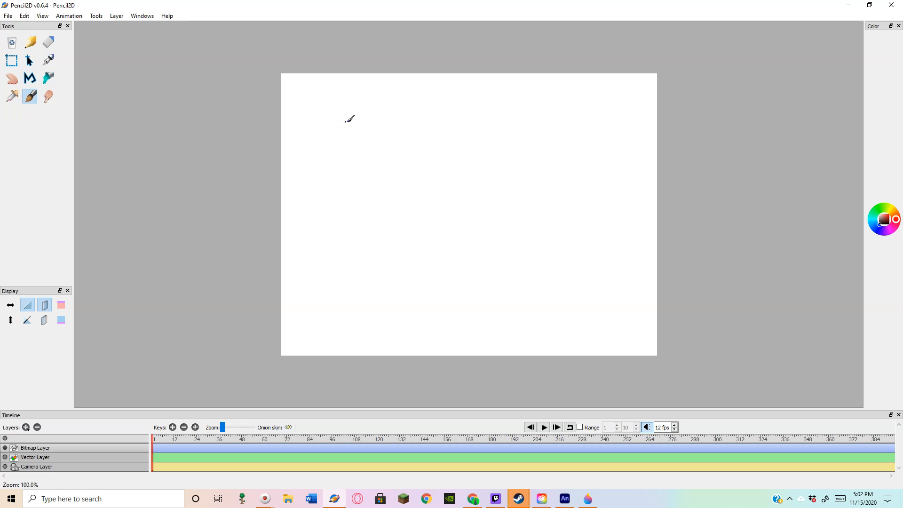
mouse_move(519, 73)
left_mouse_down()
mouse_move(455, 134)
mouse_move(436, 185)
mouse_move(432, 360)
left_mouse_up()
mouse_move(656, 111)
left_mouse_down()
mouse_move(617, 156)
mouse_move(604, 200)
mouse_move(595, 361)
left_mouse_up()
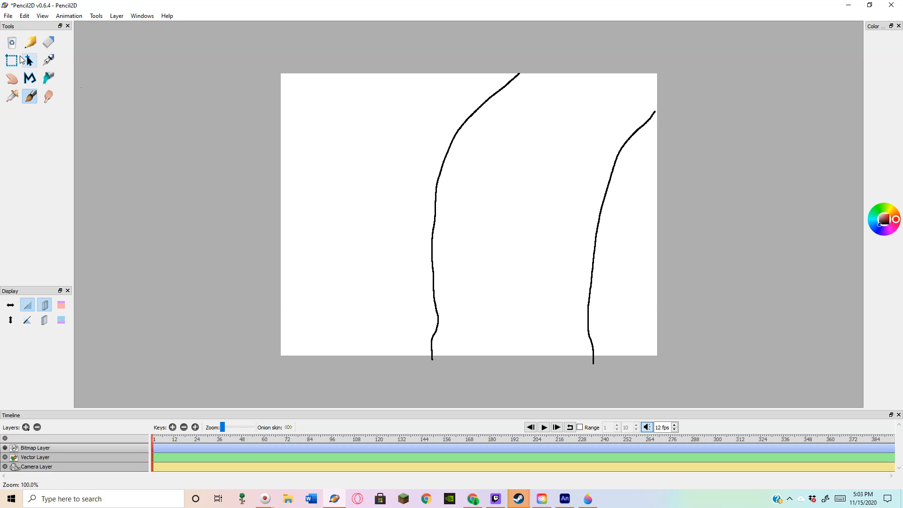
- Erase the right-hand curve and extend the remaining curve past the canvas's lower edge with the Brush
left_click(43, 43)
mouse_move(573, 347)
left_mouse_down()
mouse_move(588, 356)
mouse_move(603, 182)
mouse_move(615, 151)
mouse_move(657, 108)
left_mouse_up()
left_click(30, 96)
left_click_drag(433, 360, 434, 382)
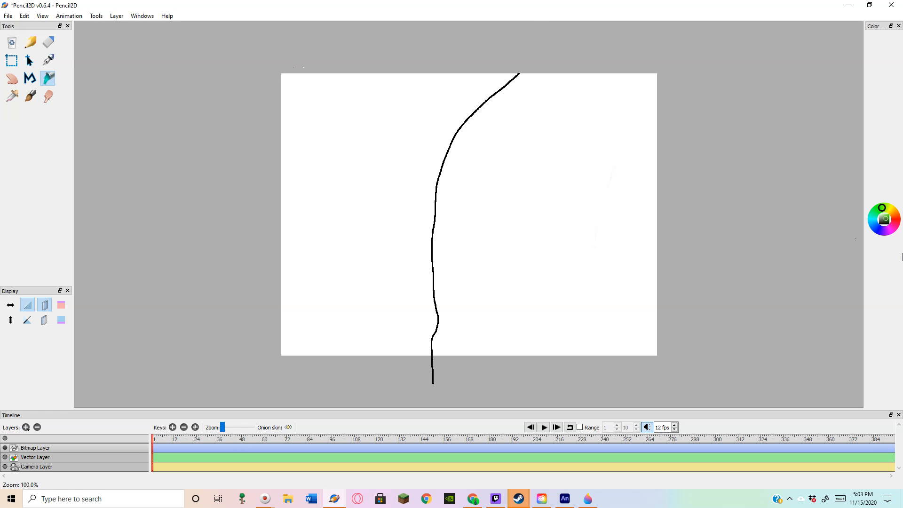
- Set the drawing colour to blue and activate the Brush tool
left_click_drag(875, 231, 866, 225)
left_click(872, 221)
left_click(34, 100)
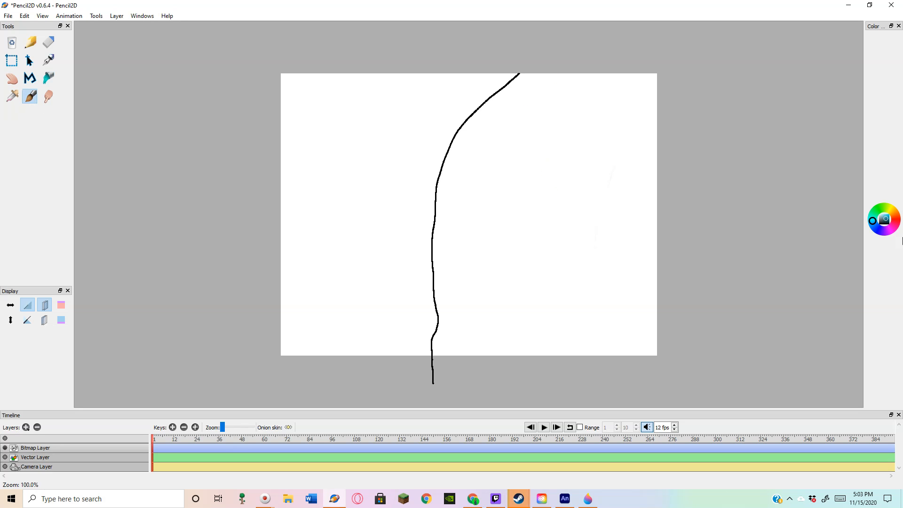
- Pick a near-black shade, brush eleven long slanted lines down the canvas's right half, and dismiss the autosave reminder
left_click(881, 223)
mouse_move(541, 74)
left_mouse_down()
mouse_move(504, 131)
mouse_move(481, 330)
left_mouse_up()
mouse_move(569, 71)
left_mouse_down()
mouse_move(537, 171)
mouse_move(508, 360)
left_mouse_up()
left_click_drag(617, 112, 541, 395)
left_click_drag(587, 69, 527, 335)
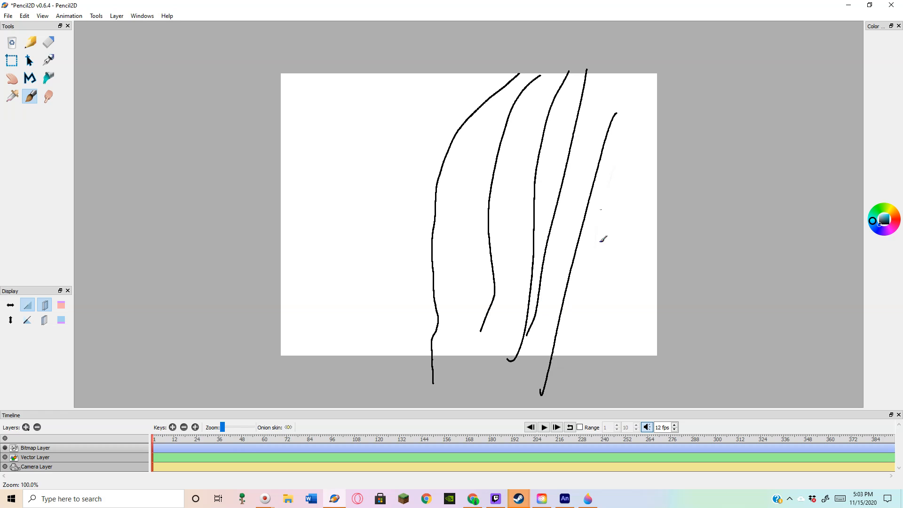
left_click_drag(666, 62, 562, 380)
mouse_move(673, 126)
left_mouse_down()
mouse_move(620, 292)
mouse_move(606, 377)
left_mouse_up()
left_click_drag(633, 177, 576, 371)
mouse_move(542, 82)
left_mouse_down()
mouse_move(519, 107)
mouse_move(448, 365)
left_mouse_up()
left_click_drag(534, 156, 491, 380)
mouse_move(538, 119)
left_mouse_down()
mouse_move(520, 186)
mouse_move(503, 345)
left_mouse_up()
left_click_drag(598, 64, 514, 381)
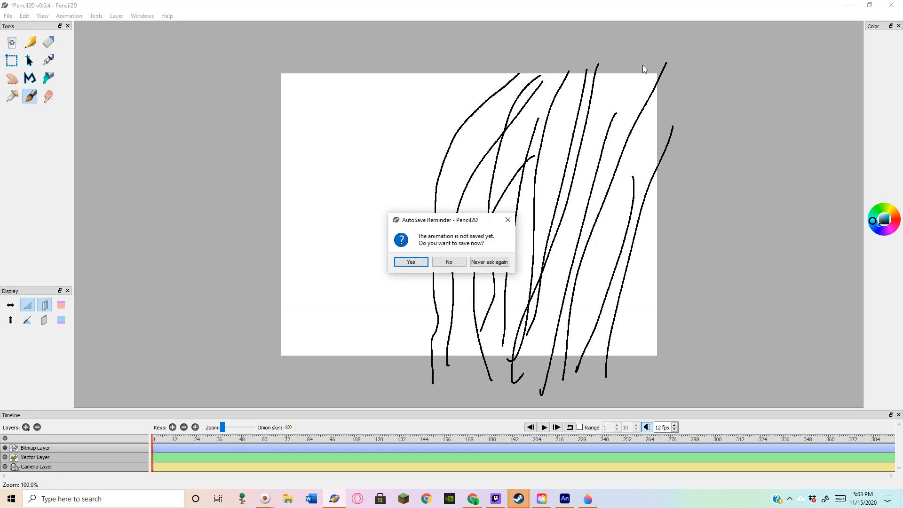
left_click(508, 219)
- Fill the gaps between the slanted lines with more long downward Brush strokes, reaching the canvas's right edge
mouse_move(607, 62)
left_mouse_down()
mouse_move(535, 287)
mouse_move(520, 352)
left_mouse_up()
left_click_drag(577, 48, 497, 367)
mouse_move(522, 97)
left_mouse_down()
mouse_move(460, 358)
mouse_move(481, 140)
mouse_move(515, 100)
mouse_move(560, 94)
left_mouse_up()
mouse_move(650, 79)
left_mouse_down()
mouse_move(571, 229)
mouse_move(562, 404)
left_mouse_up()
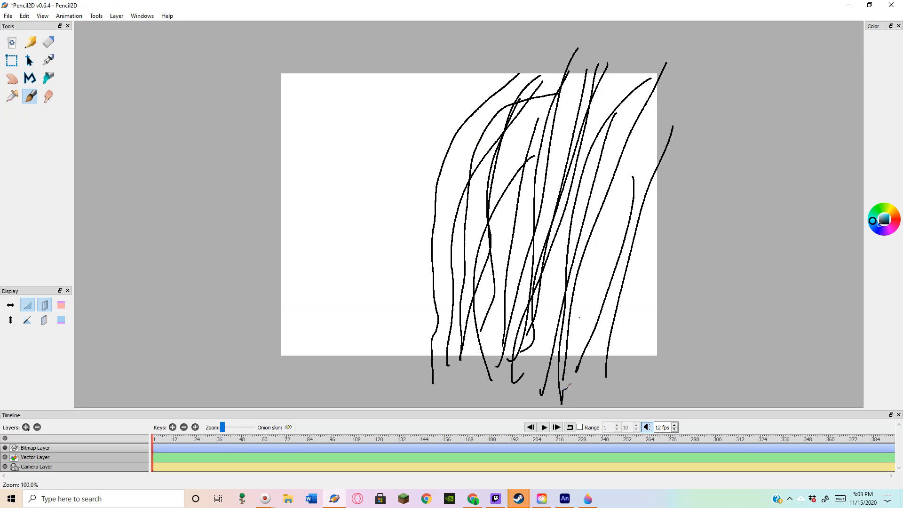
left_click_drag(620, 62, 544, 305)
left_click_drag(658, 113, 576, 374)
left_click_drag(653, 225, 611, 388)
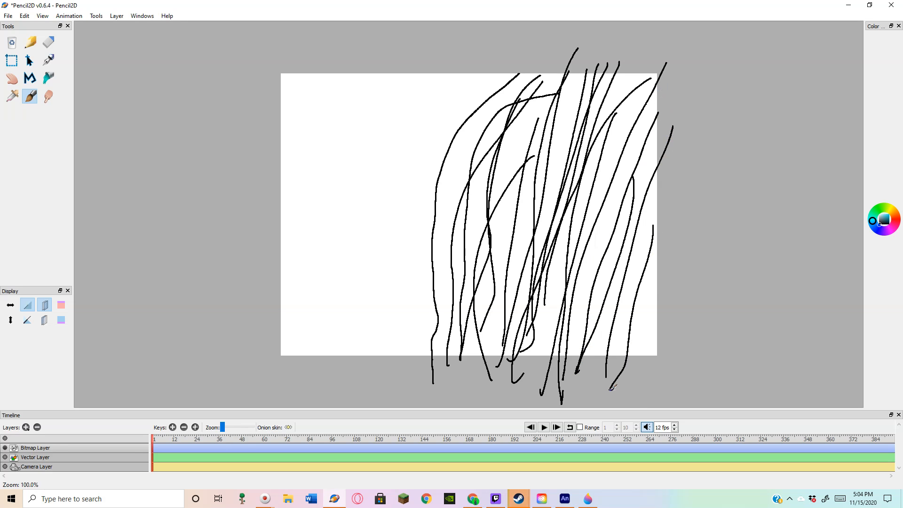
left_click_drag(658, 271, 638, 407)
left_click_drag(629, 74, 549, 301)
mouse_move(573, 59)
left_mouse_down()
mouse_move(577, 100)
mouse_move(537, 235)
mouse_move(524, 155)
mouse_move(497, 364)
left_mouse_up()
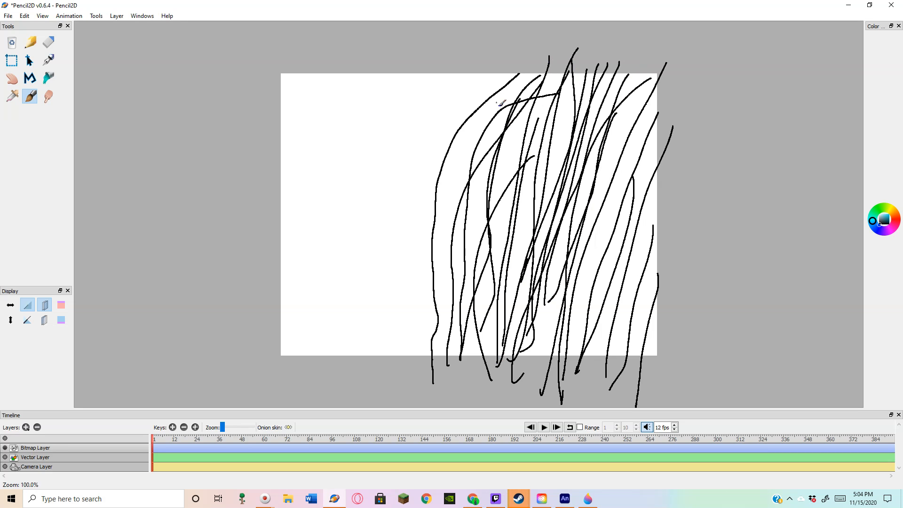
mouse_move(487, 111)
left_mouse_down()
mouse_move(459, 173)
mouse_move(462, 367)
left_mouse_up()
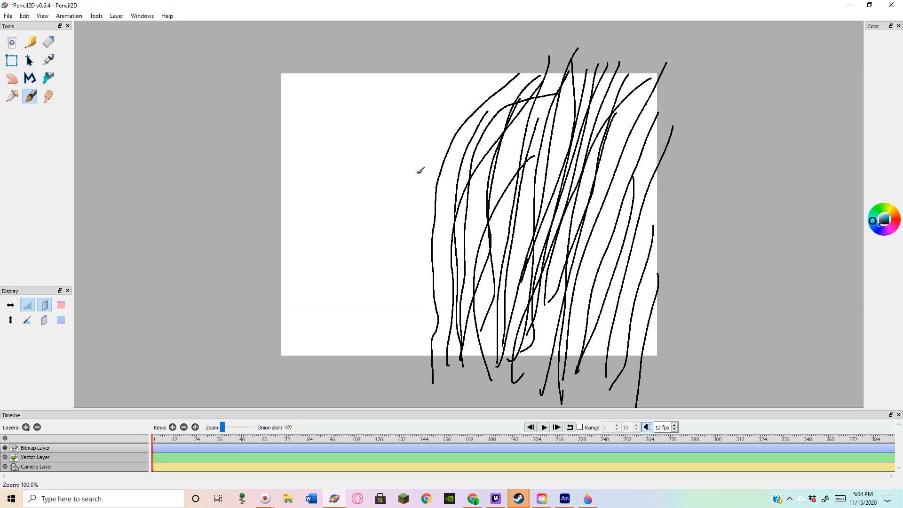
- Brush a roughly horizontal line from the leftmost curve to beyond the canvas's left edge
left_click_drag(439, 163, 274, 168)
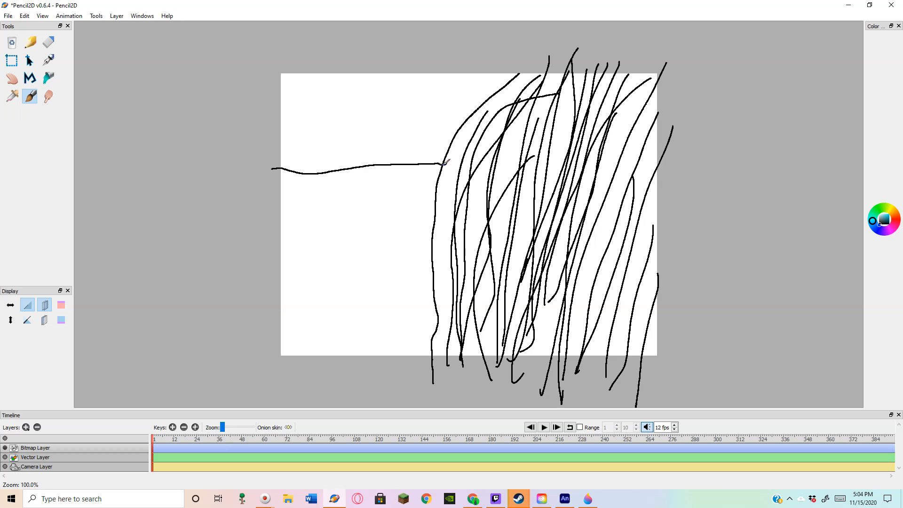
left_click_drag(276, 162, 244, 171)
- Try a dark green Bucket fill in the area above the horizontal line and undo it
left_click(49, 78)
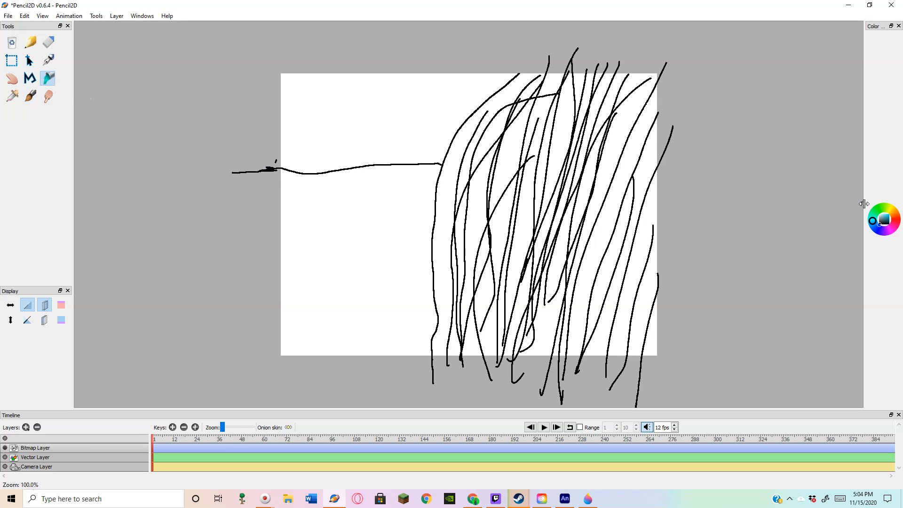
left_click_drag(876, 223, 878, 209)
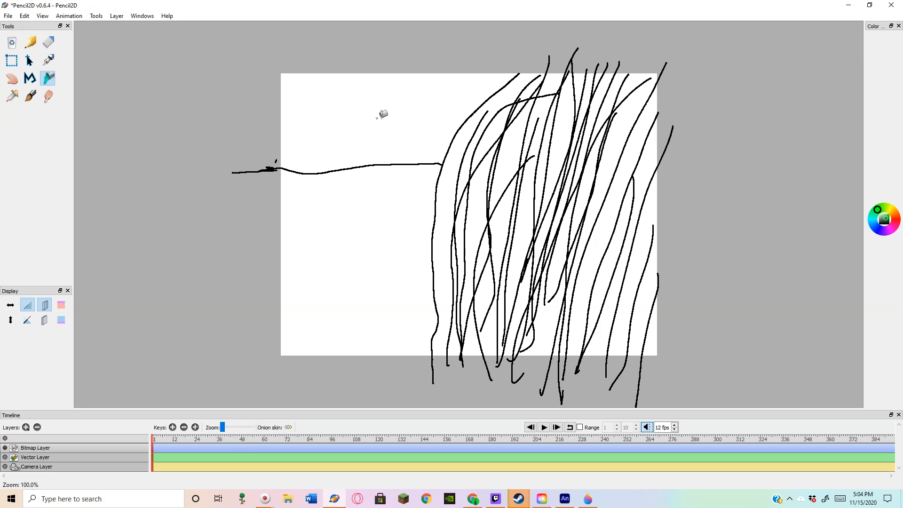
left_click(379, 116)
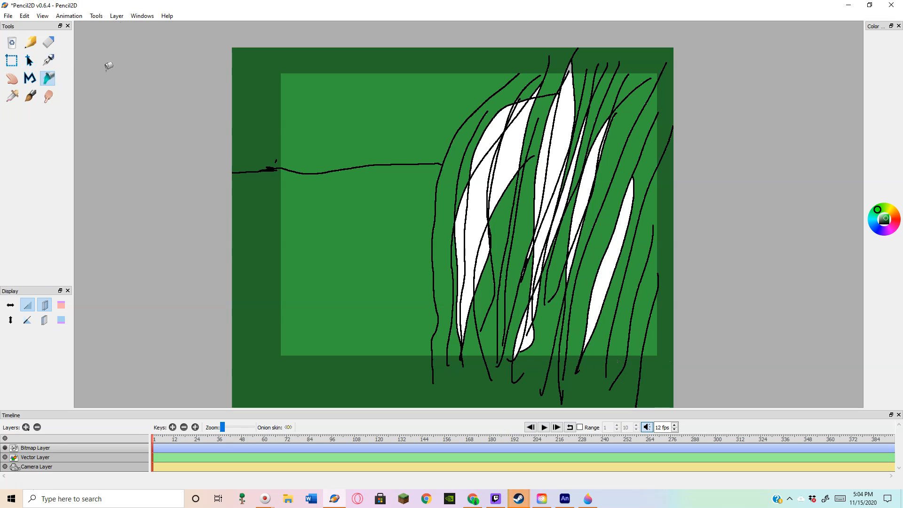
left_click(30, 61)
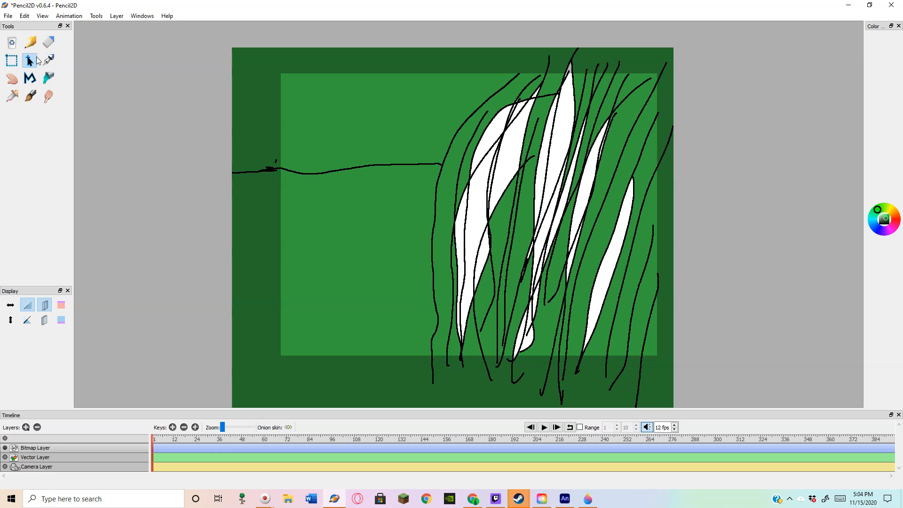
left_click(23, 15)
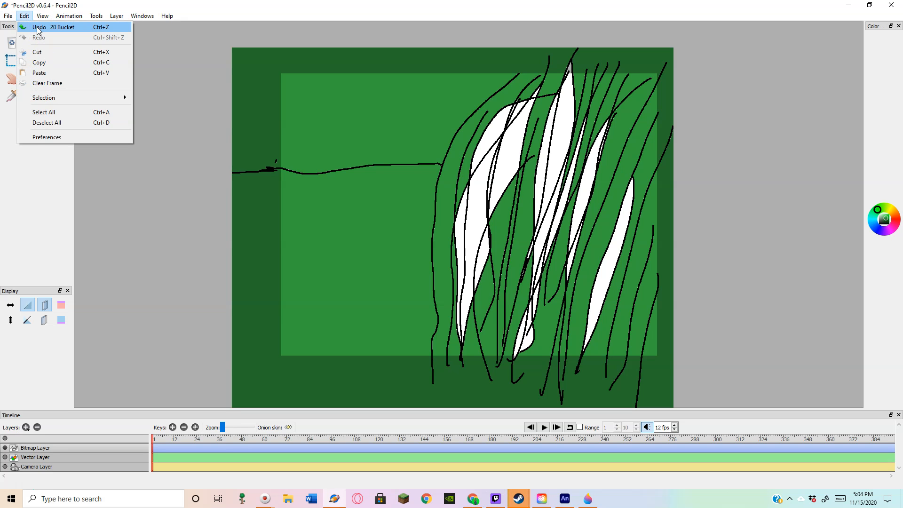
left_click(33, 25)
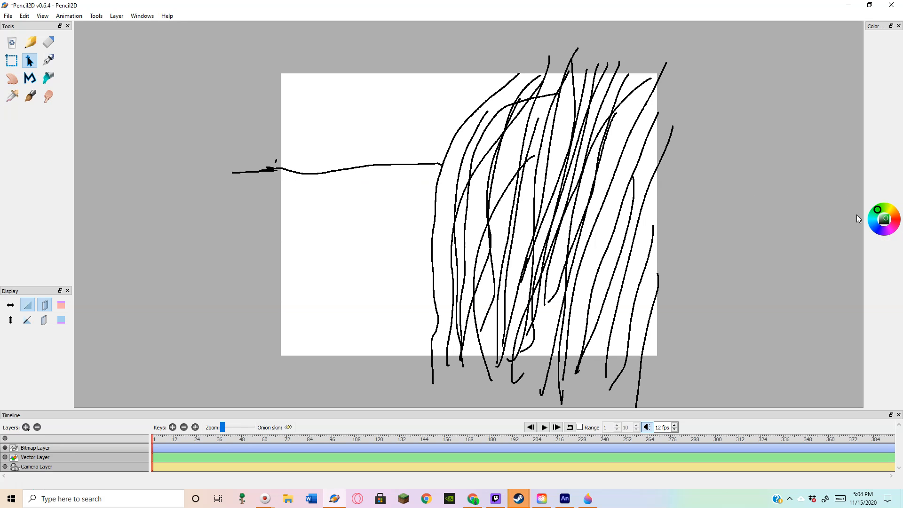
- Activate the Smudge tool and duplicate the bitmap keyframe repeatedly until the keyframes reach about frame 60
left_click(30, 97)
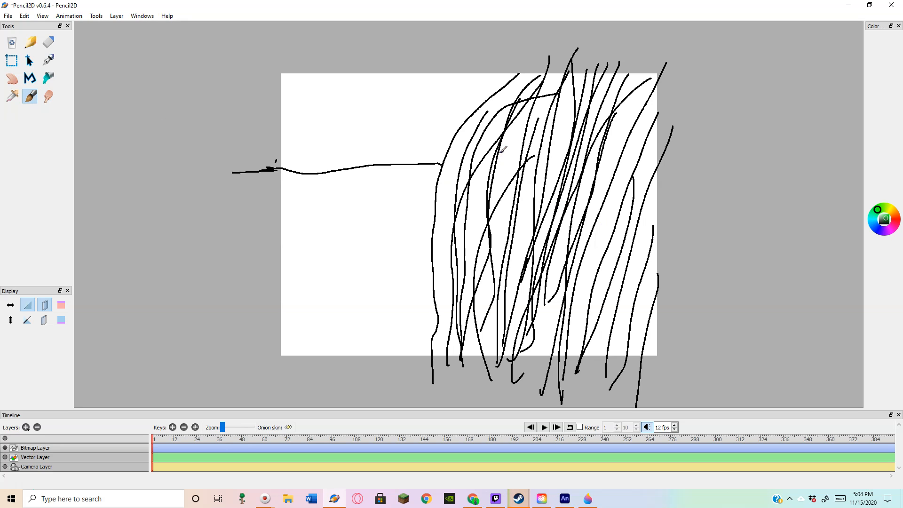
left_click(47, 96)
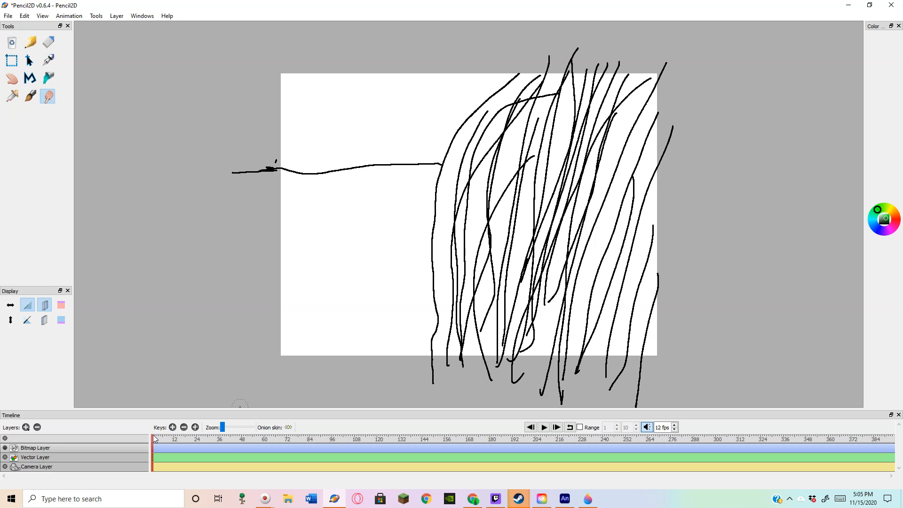
left_click(195, 427)
left_click(195, 427)
left_click(195, 427)
left_click(195, 427)
left_click(195, 427)
left_click(195, 427)
left_click(195, 427)
left_click(195, 427)
left_click(195, 428)
left_click(196, 427)
left_click(195, 427)
left_click(195, 427)
left_click(195, 427)
left_click(195, 427)
left_click(195, 427)
left_click(195, 427)
left_click(195, 427)
left_click(195, 427)
left_click(195, 427)
left_click(195, 427)
left_click(195, 427)
left_click(196, 427)
left_click(196, 427)
left_click(195, 428)
left_click(195, 428)
left_click(196, 428)
left_click(195, 428)
left_click(196, 428)
left_click(196, 428)
left_click(196, 428)
left_click(195, 427)
left_click(195, 428)
left_click(195, 428)
left_click(196, 428)
left_click(195, 428)
left_click(196, 428)
left_click(195, 428)
left_click(196, 428)
left_click(196, 427)
left_click(196, 428)
left_click(195, 428)
left_click(195, 427)
left_click(196, 428)
left_click(196, 427)
left_click(196, 428)
left_click(195, 427)
left_click(196, 428)
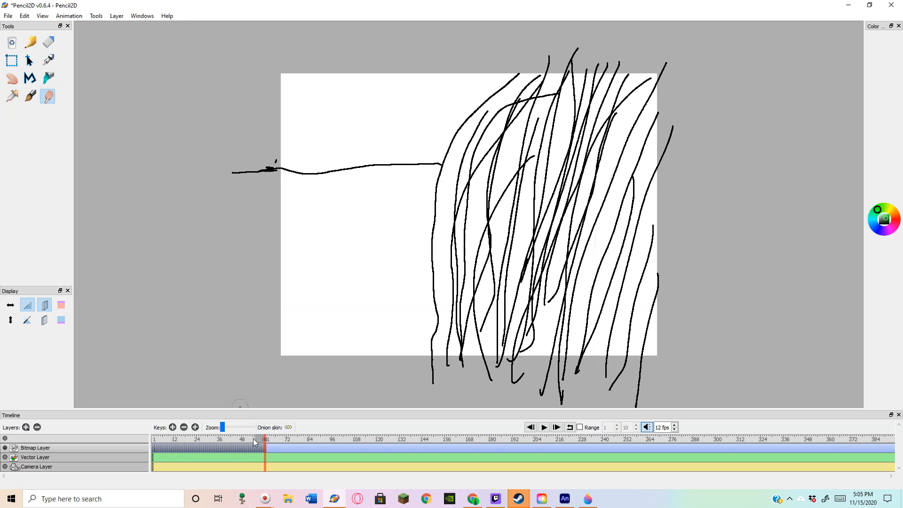
- Return to frame 1 and smudge the slanted lines just inside the leftmost curve from top to bottom
left_click(155, 441)
mouse_move(553, 76)
left_mouse_down()
mouse_move(501, 127)
mouse_move(485, 174)
mouse_move(489, 231)
left_mouse_up()
mouse_move(548, 69)
left_mouse_down()
mouse_move(469, 141)
mouse_move(447, 368)
left_mouse_up()
mouse_move(467, 184)
left_mouse_down()
mouse_move(473, 316)
mouse_move(462, 361)
left_mouse_up()
mouse_move(472, 293)
left_mouse_down()
mouse_move(457, 318)
mouse_move(464, 370)
left_mouse_up()
mouse_move(494, 243)
left_mouse_down()
mouse_move(482, 258)
mouse_move(484, 363)
left_mouse_up()
left_click_drag(465, 256, 474, 295)
mouse_move(478, 189)
left_mouse_down()
mouse_move(476, 142)
mouse_move(490, 130)
mouse_move(478, 183)
left_mouse_up()
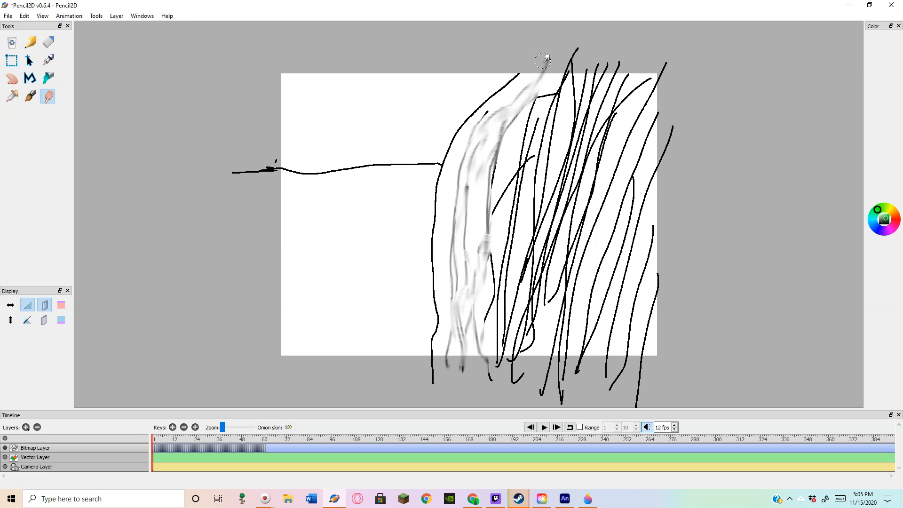
mouse_move(554, 70)
left_mouse_down()
mouse_move(510, 200)
mouse_move(493, 217)
mouse_move(517, 150)
mouse_move(508, 150)
left_mouse_up()
left_click_drag(498, 181, 510, 266)
mouse_move(572, 57)
left_mouse_down()
mouse_move(538, 151)
mouse_move(537, 95)
mouse_move(531, 108)
mouse_move(540, 185)
mouse_move(512, 348)
left_mouse_up()
mouse_move(501, 254)
left_mouse_down()
mouse_move(491, 335)
mouse_move(499, 254)
mouse_move(490, 246)
mouse_move(488, 269)
mouse_move(506, 264)
mouse_move(501, 369)
left_mouse_up()
mouse_move(567, 95)
left_mouse_down()
mouse_move(525, 232)
mouse_move(512, 222)
mouse_move(514, 208)
mouse_move(513, 244)
mouse_move(515, 219)
left_mouse_up()
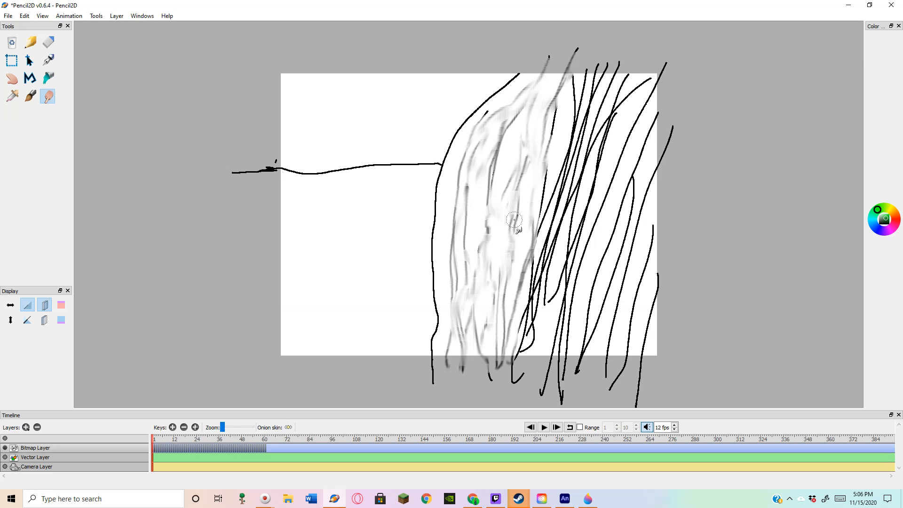
- Smudge the dense middle group of slanted lines on frame 1, including the line tips above the canvas
mouse_move(586, 69)
left_mouse_down()
mouse_move(554, 141)
mouse_move(537, 310)
mouse_move(517, 346)
left_mouse_up()
mouse_move(538, 265)
left_mouse_down()
mouse_move(525, 313)
mouse_move(545, 362)
left_mouse_up()
mouse_move(614, 61)
left_mouse_down()
mouse_move(573, 127)
mouse_move(541, 334)
mouse_move(549, 298)
left_mouse_up()
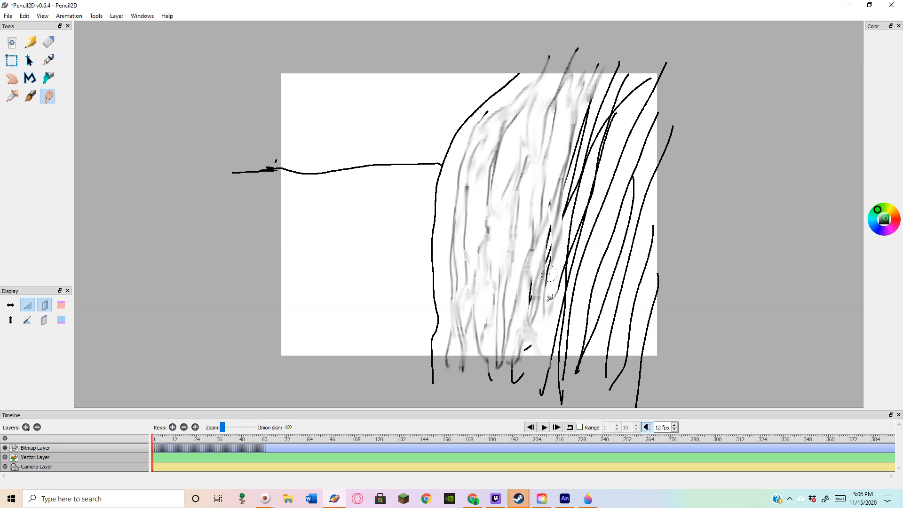
mouse_move(551, 232)
left_mouse_down()
mouse_move(529, 327)
mouse_move(532, 291)
mouse_move(537, 334)
mouse_move(546, 259)
mouse_move(554, 340)
left_mouse_up()
mouse_move(627, 59)
left_mouse_down()
mouse_move(576, 145)
mouse_move(549, 354)
mouse_move(538, 334)
mouse_move(525, 345)
mouse_move(551, 277)
left_mouse_up()
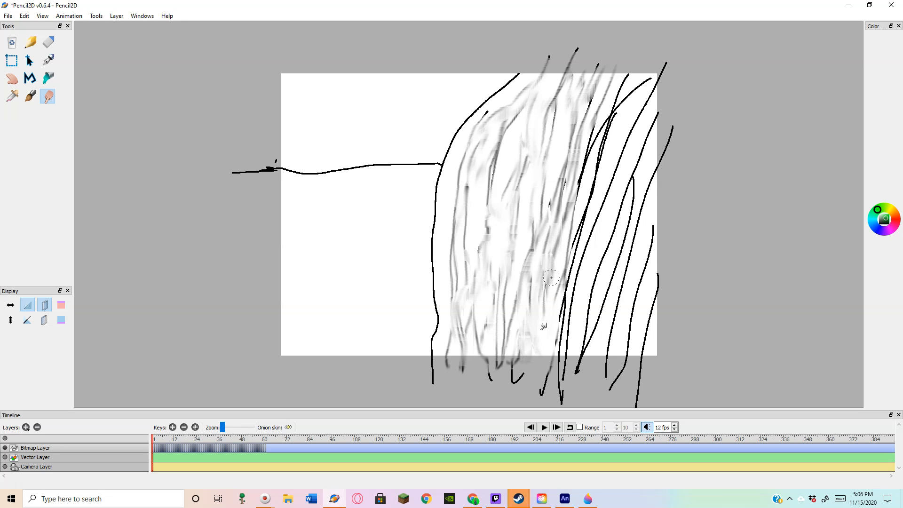
mouse_move(543, 209)
left_mouse_down()
mouse_move(560, 197)
mouse_move(582, 130)
left_mouse_up()
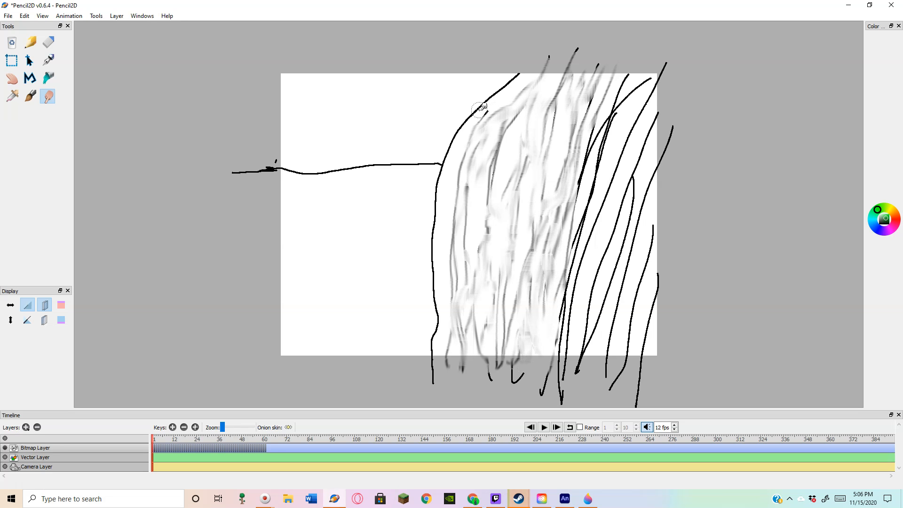
left_click_drag(482, 128, 498, 114)
mouse_move(622, 69)
left_mouse_down()
mouse_move(599, 111)
mouse_move(569, 233)
mouse_move(555, 311)
mouse_move(559, 350)
left_mouse_up()
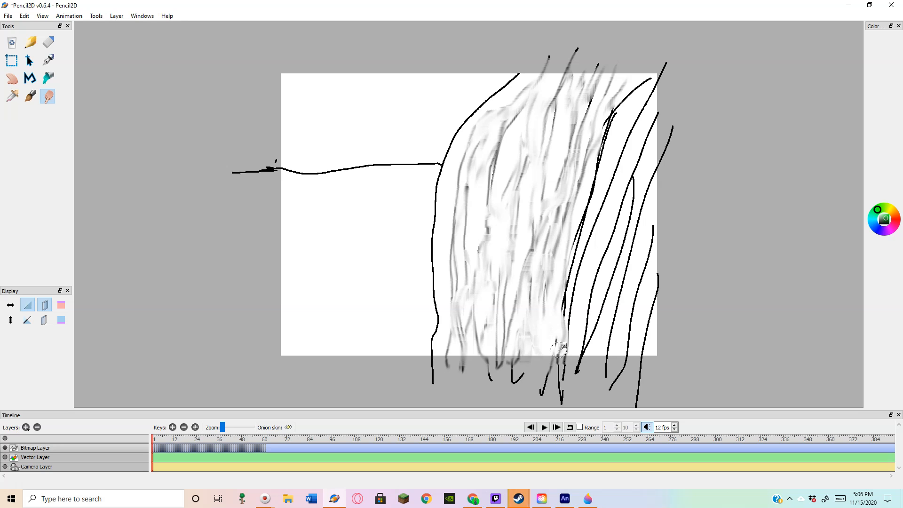
left_click_drag(566, 306, 559, 360)
mouse_move(620, 80)
left_mouse_down()
mouse_move(581, 223)
mouse_move(570, 305)
mouse_move(568, 281)
mouse_move(566, 306)
left_mouse_up()
left_click_drag(554, 242, 542, 300)
mouse_move(592, 114)
left_mouse_down()
mouse_move(587, 96)
mouse_move(591, 111)
mouse_move(551, 122)
left_mouse_up()
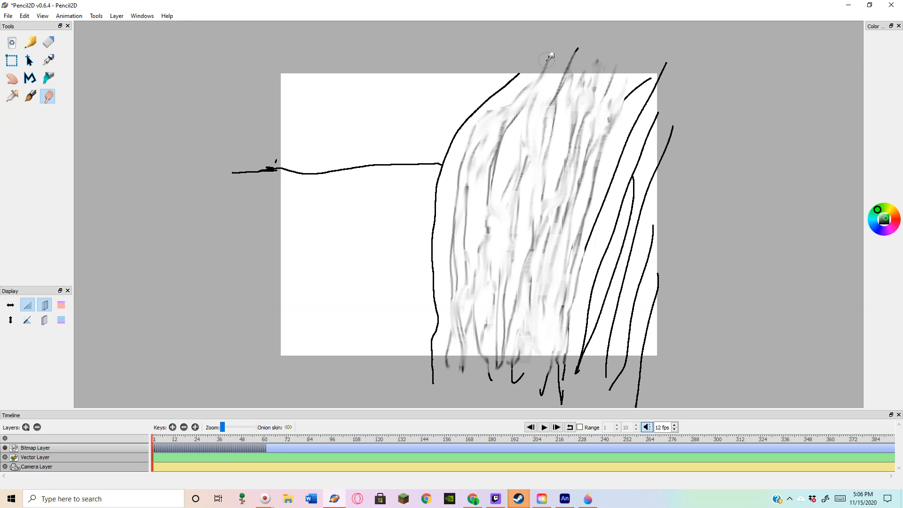
left_click_drag(553, 57, 586, 45)
- Smudge the remaining lines near the canvas's right edge and blur the strokes along its lower edge
left_click_drag(635, 75, 618, 133)
left_click_drag(606, 166, 585, 277)
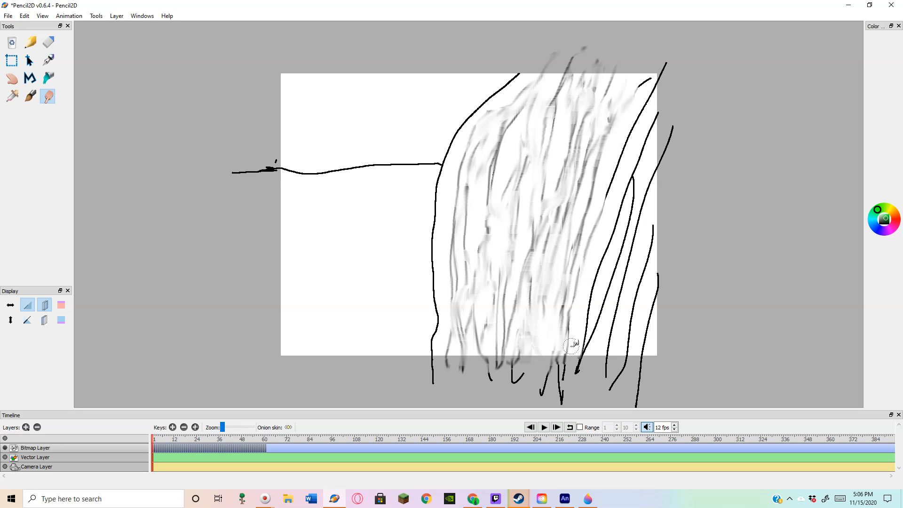
mouse_move(640, 77)
left_mouse_down()
mouse_move(600, 220)
mouse_move(582, 363)
left_mouse_up()
left_click_drag(592, 302, 576, 352)
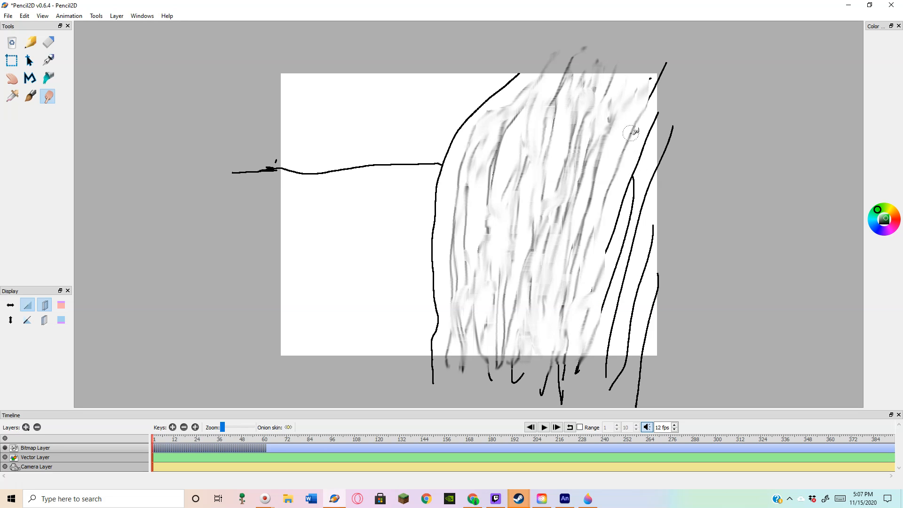
mouse_move(645, 77)
left_mouse_down()
mouse_move(648, 113)
mouse_move(601, 348)
left_mouse_up()
left_click_drag(628, 200, 609, 253)
left_click_drag(643, 219, 638, 223)
mouse_move(670, 144)
left_mouse_down()
mouse_move(648, 181)
mouse_move(605, 356)
left_mouse_up()
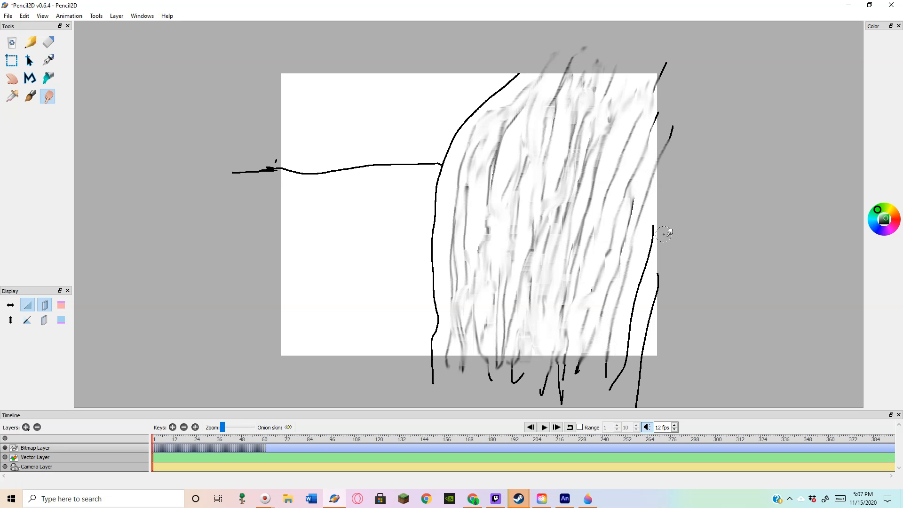
mouse_move(653, 227)
left_mouse_down()
mouse_move(651, 256)
mouse_move(632, 284)
mouse_move(625, 354)
mouse_move(645, 343)
mouse_move(661, 300)
mouse_move(657, 279)
mouse_move(647, 317)
mouse_move(657, 294)
mouse_move(646, 268)
mouse_move(625, 262)
mouse_move(638, 184)
left_mouse_up()
left_click_drag(654, 126, 662, 66)
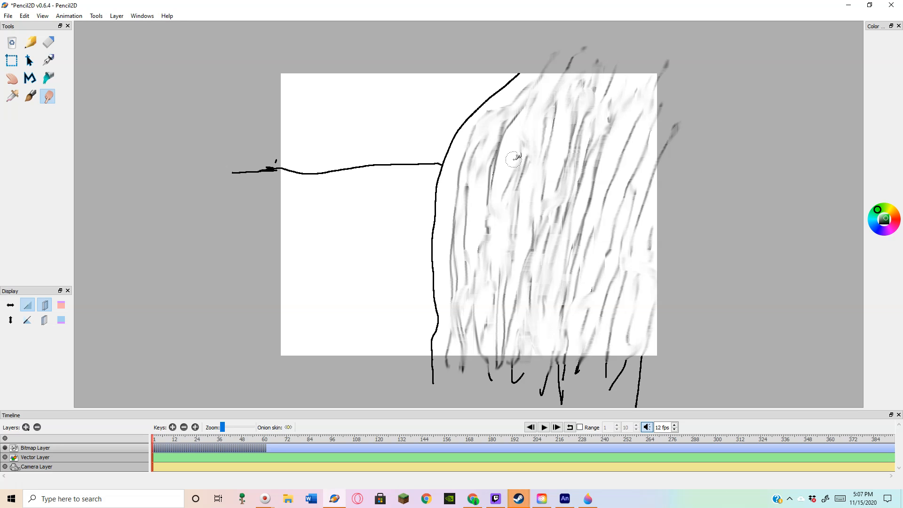
left_click_drag(600, 165, 630, 104)
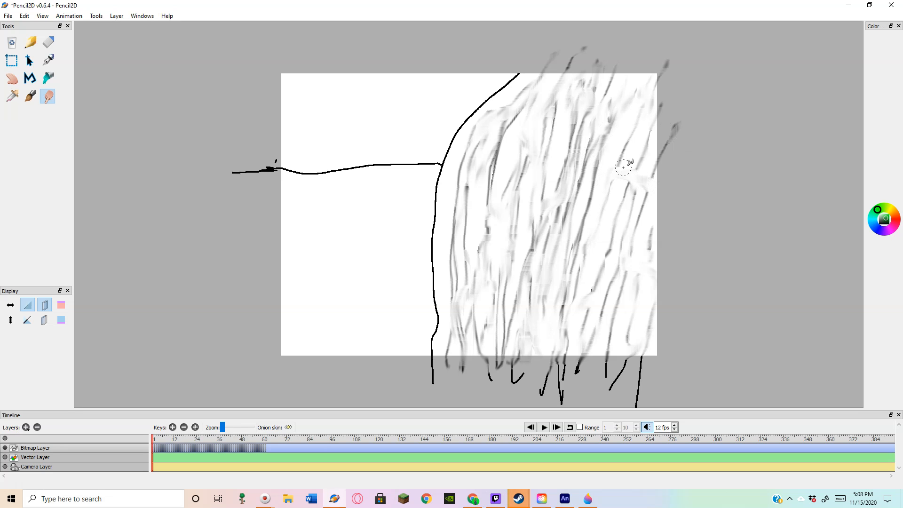
mouse_move(441, 348)
left_mouse_down()
mouse_move(477, 357)
mouse_move(505, 346)
mouse_move(647, 356)
left_mouse_up()
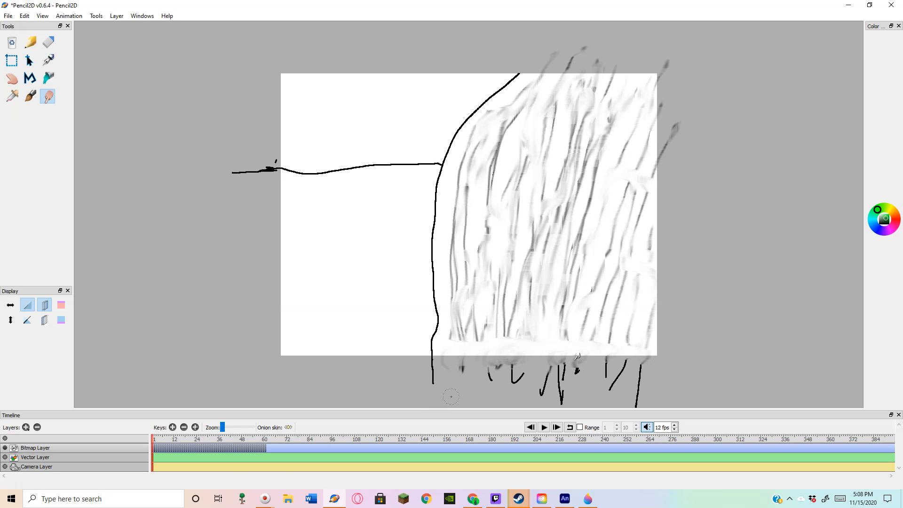
- Move to frame 2 and smudge the slanted lines nearest the leftmost curve
left_click(156, 442)
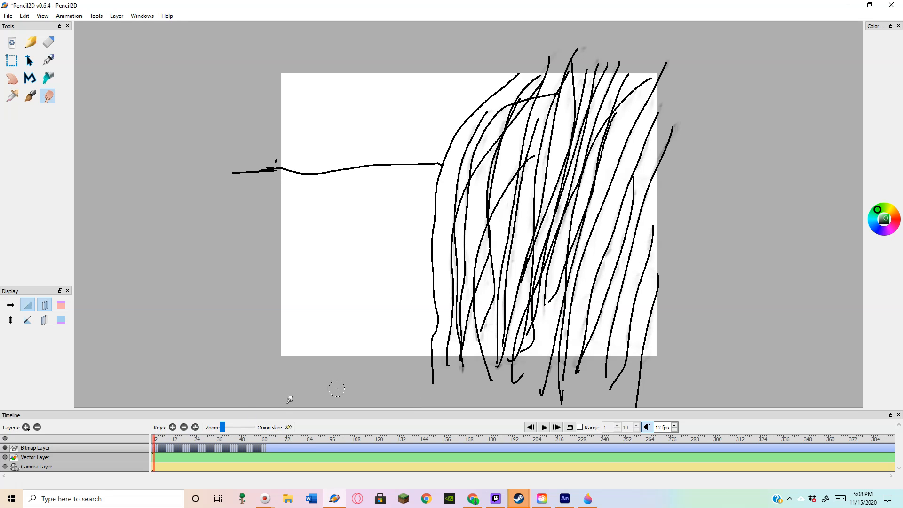
left_click_drag(540, 74, 500, 125)
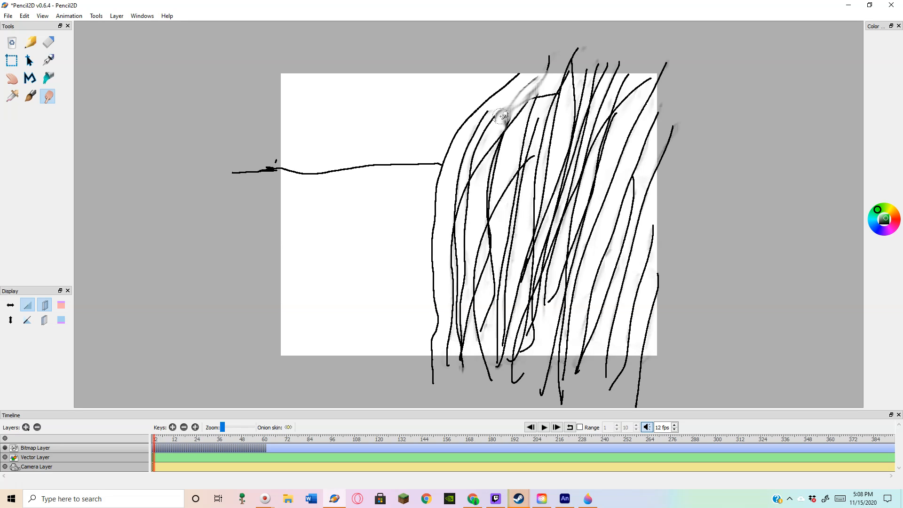
left_click_drag(487, 121, 468, 173)
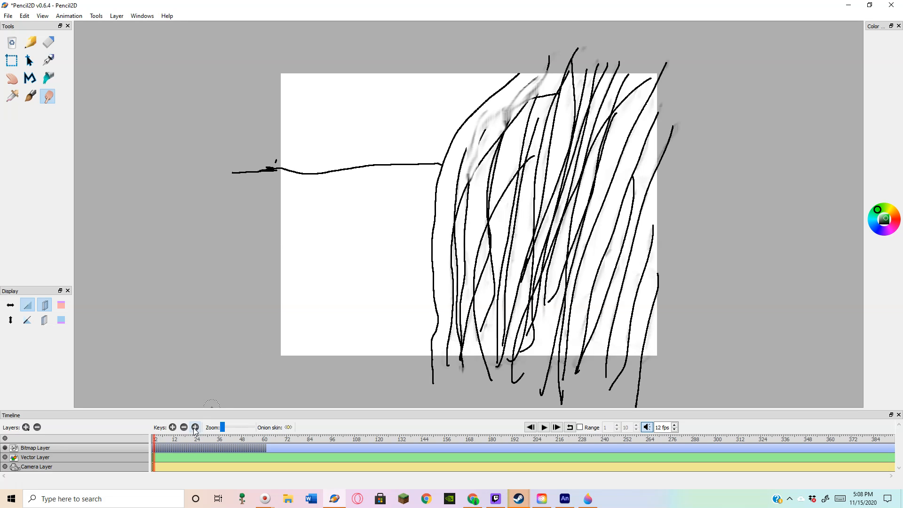
mouse_move(511, 111)
left_mouse_down()
mouse_move(467, 172)
mouse_move(459, 208)
left_mouse_up()
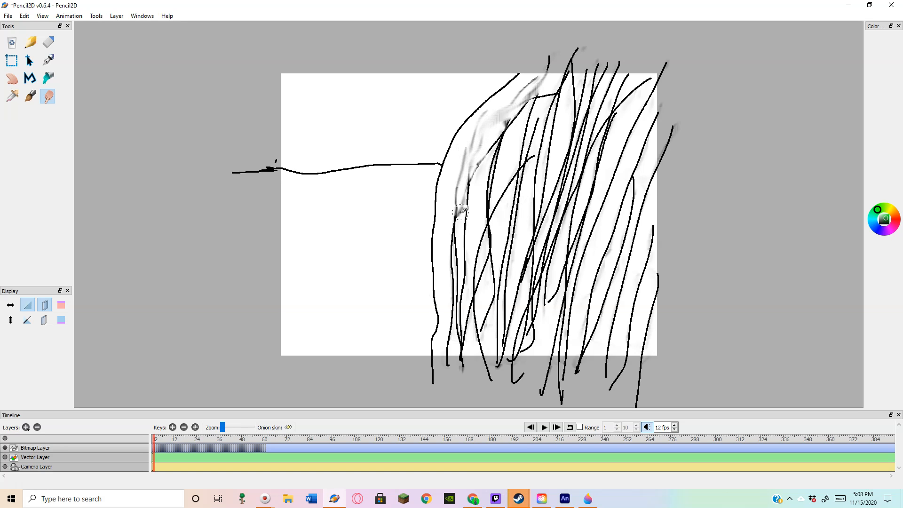
mouse_move(457, 215)
left_mouse_down()
mouse_move(449, 342)
mouse_move(454, 318)
left_mouse_up()
left_click_drag(450, 337, 447, 352)
left_click_drag(450, 266, 455, 228)
mouse_move(485, 171)
left_mouse_down()
mouse_move(523, 109)
mouse_move(596, 46)
left_mouse_up()
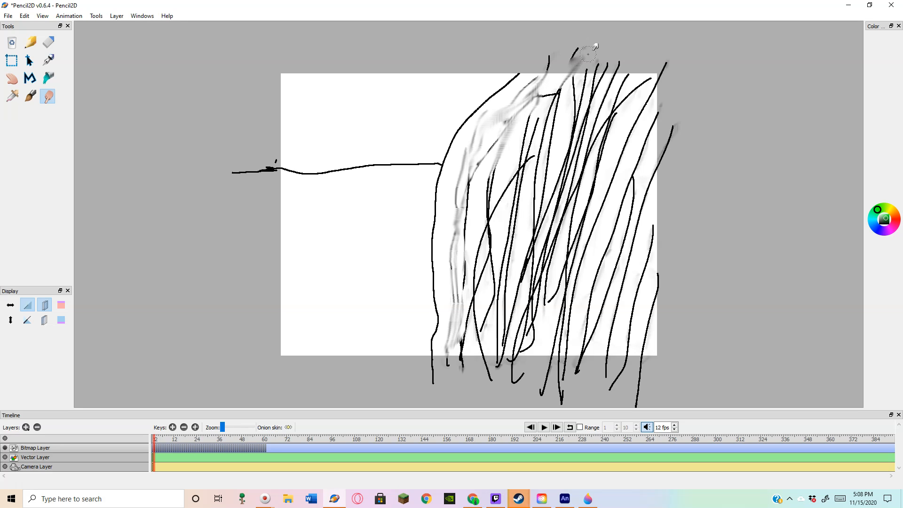
mouse_move(548, 98)
left_mouse_down()
mouse_move(575, 91)
mouse_move(556, 94)
mouse_move(521, 170)
left_mouse_up()
mouse_move(538, 132)
left_mouse_down()
mouse_move(523, 154)
mouse_move(520, 118)
mouse_move(498, 348)
mouse_move(506, 334)
mouse_move(505, 326)
mouse_move(492, 363)
left_mouse_up()
mouse_move(503, 173)
left_mouse_down()
mouse_move(507, 190)
mouse_move(480, 241)
mouse_move(492, 175)
mouse_move(478, 209)
mouse_move(464, 191)
mouse_move(465, 280)
left_mouse_up()
- Switch to Adobe Animate with the moose animation document open
left_click(566, 502)
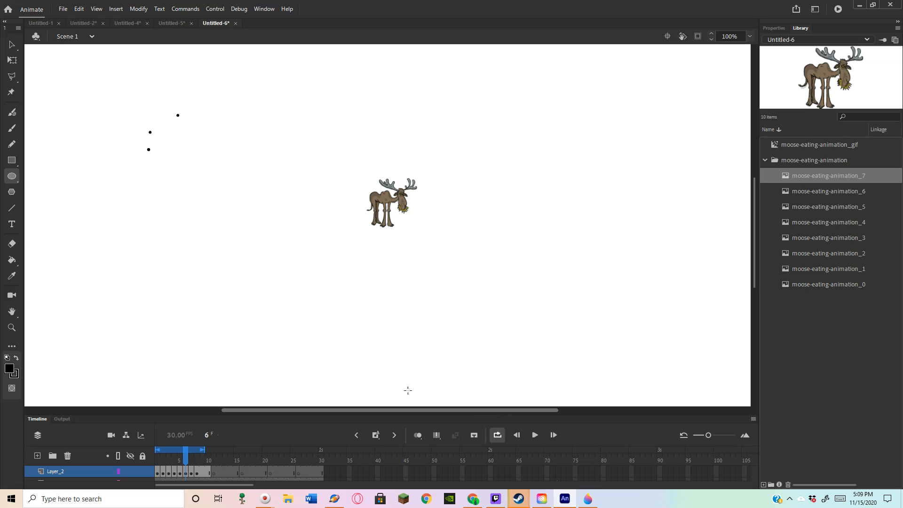
- Switch back to Pencil2D and finish smudging the slanted lines beside the leftmost curve on frame 2 down to the canvas's lower edge
left_click(339, 501)
mouse_move(522, 97)
left_mouse_down()
mouse_move(487, 233)
mouse_move(482, 315)
mouse_move(496, 302)
mouse_move(494, 286)
mouse_move(476, 360)
left_mouse_up()
left_click_drag(478, 271, 468, 325)
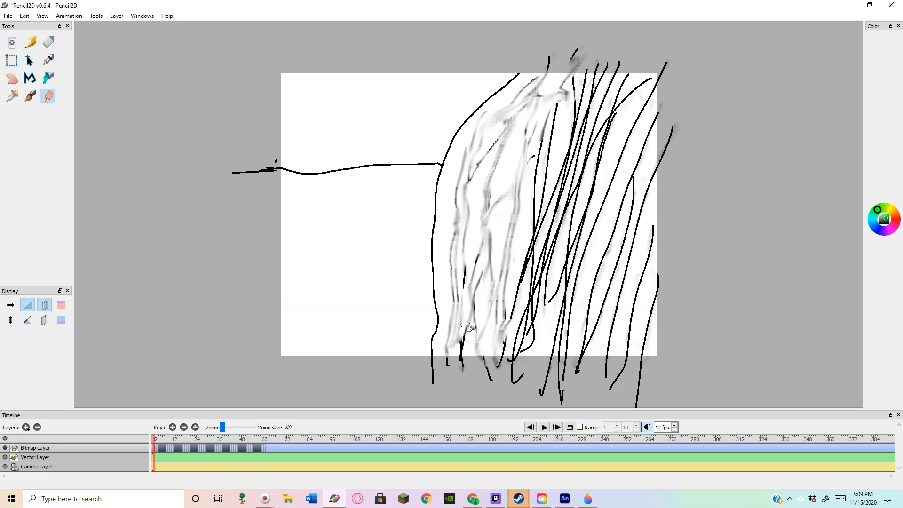
left_click_drag(467, 333, 455, 353)
mouse_move(461, 272)
left_mouse_down()
mouse_move(455, 288)
mouse_move(482, 257)
mouse_move(474, 270)
left_mouse_up()
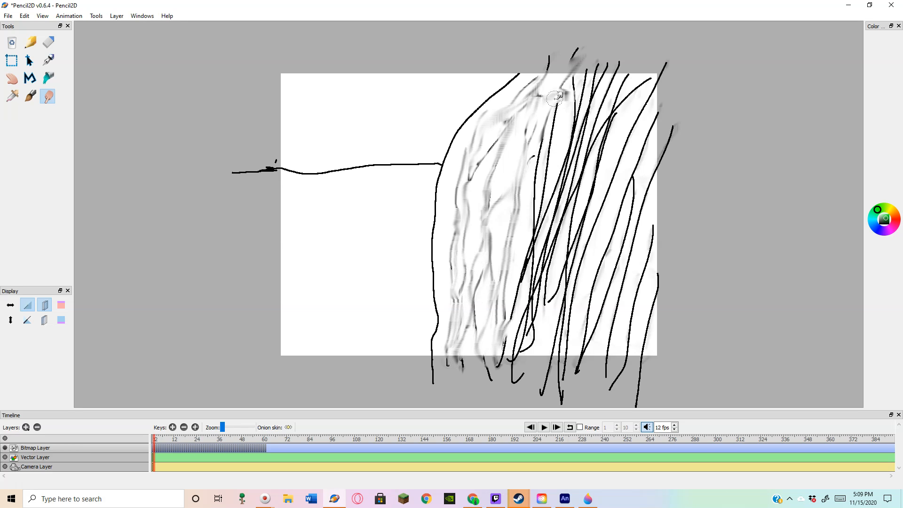
- Smudge the dense middle group of slanted lines on frame 2 from the canvas's upper edge downward
mouse_move(566, 96)
left_mouse_down()
mouse_move(529, 189)
mouse_move(554, 160)
mouse_move(529, 227)
left_mouse_up()
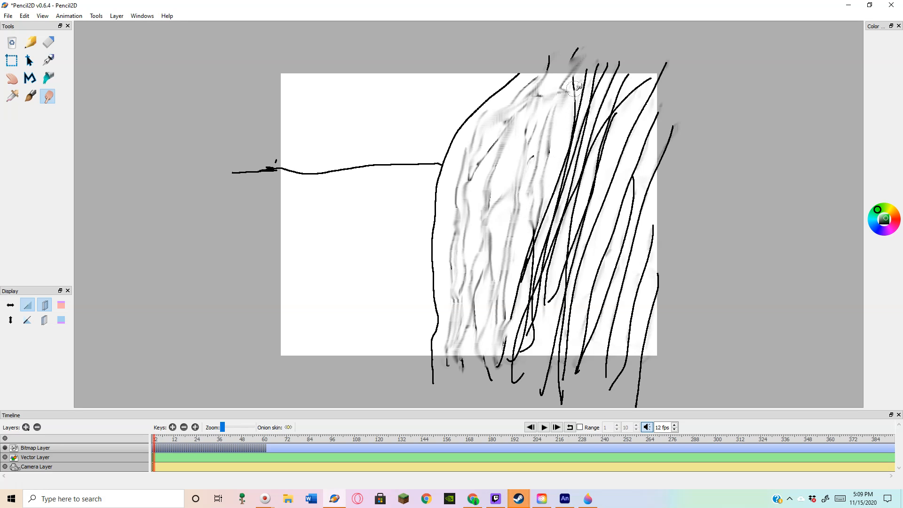
mouse_move(591, 75)
left_mouse_down()
mouse_move(575, 87)
mouse_move(566, 116)
mouse_move(586, 96)
mouse_move(564, 137)
left_mouse_up()
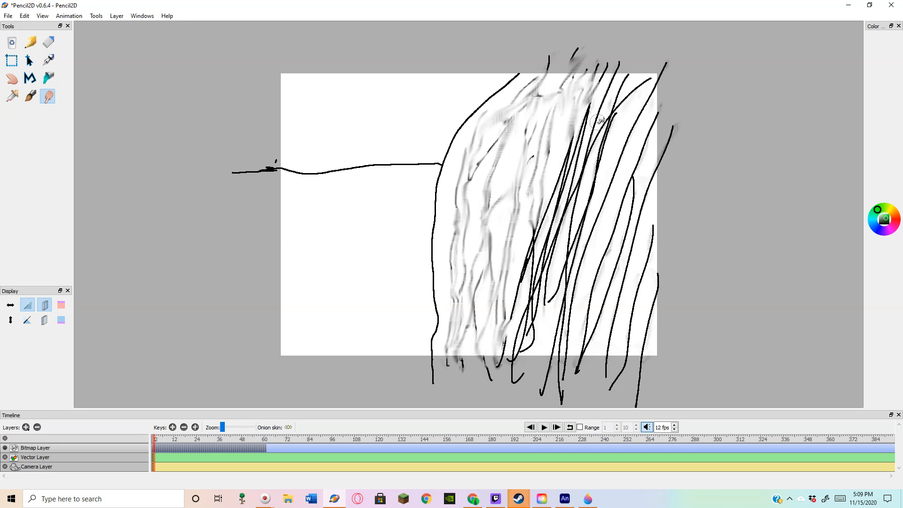
mouse_move(606, 68)
left_mouse_down()
mouse_move(520, 264)
mouse_move(550, 259)
mouse_move(531, 264)
mouse_move(518, 289)
mouse_move(508, 362)
left_mouse_up()
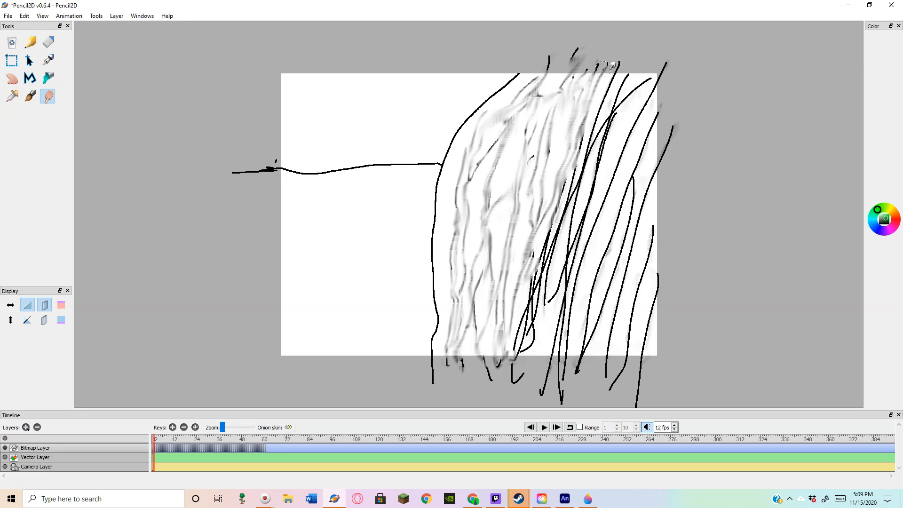
mouse_move(614, 78)
left_mouse_down()
mouse_move(517, 350)
mouse_move(532, 316)
left_mouse_up()
left_click_drag(550, 234, 522, 323)
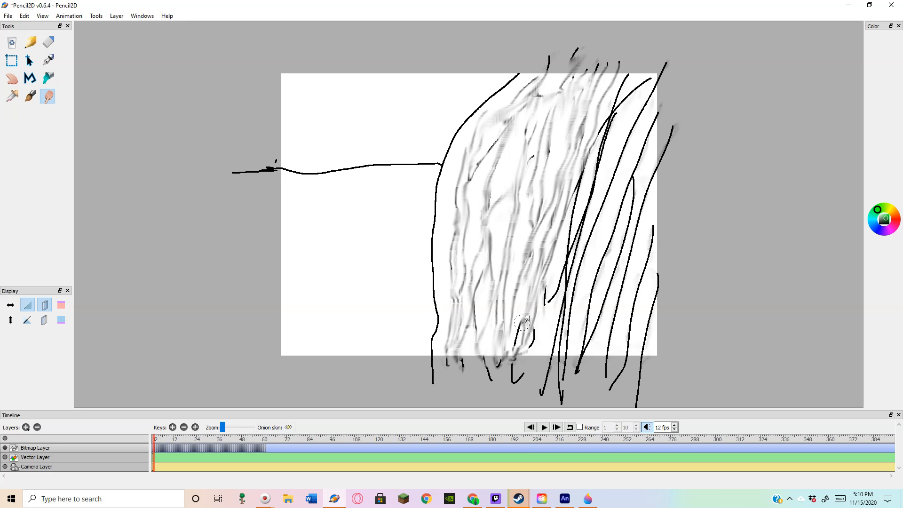
- Smudge the long slanted lines between the dense middle group and the canvas's right edge on frame 2
left_click_drag(536, 76, 529, 93)
left_click_drag(546, 129, 528, 174)
mouse_move(644, 79)
left_mouse_down()
mouse_move(612, 115)
mouse_move(544, 314)
left_mouse_up()
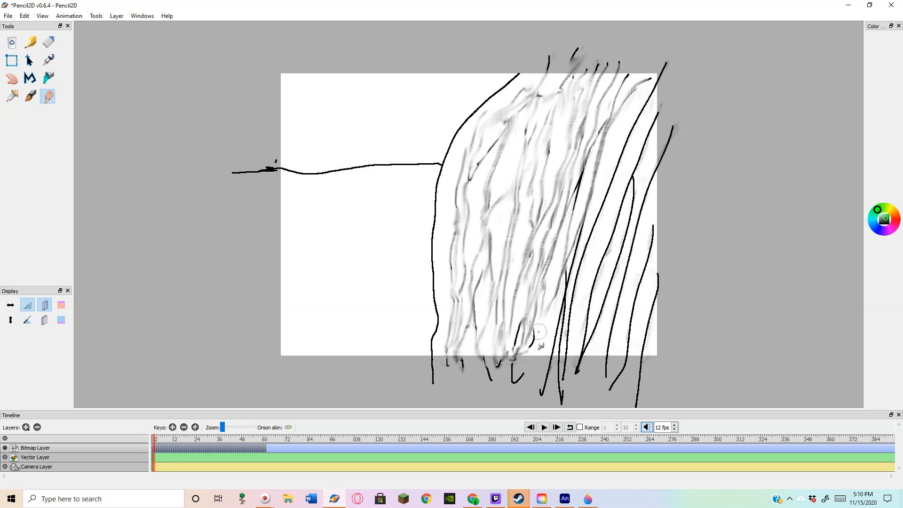
mouse_move(611, 139)
left_mouse_down()
mouse_move(589, 149)
mouse_move(570, 211)
left_mouse_up()
mouse_move(662, 75)
left_mouse_down()
mouse_move(565, 286)
mouse_move(557, 360)
left_mouse_up()
mouse_move(572, 291)
left_mouse_down()
mouse_move(535, 342)
mouse_move(513, 350)
left_mouse_up()
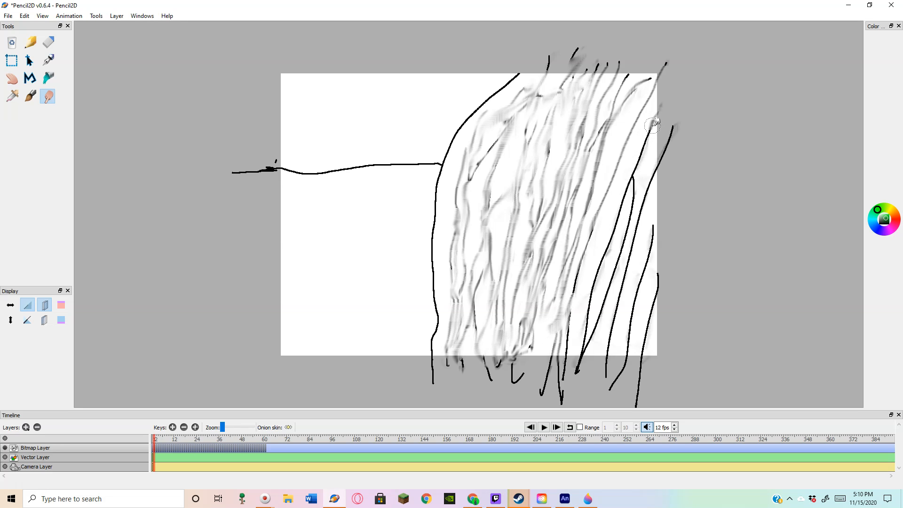
mouse_move(648, 135)
left_mouse_down()
mouse_move(619, 212)
mouse_move(589, 246)
mouse_move(572, 288)
left_mouse_up()
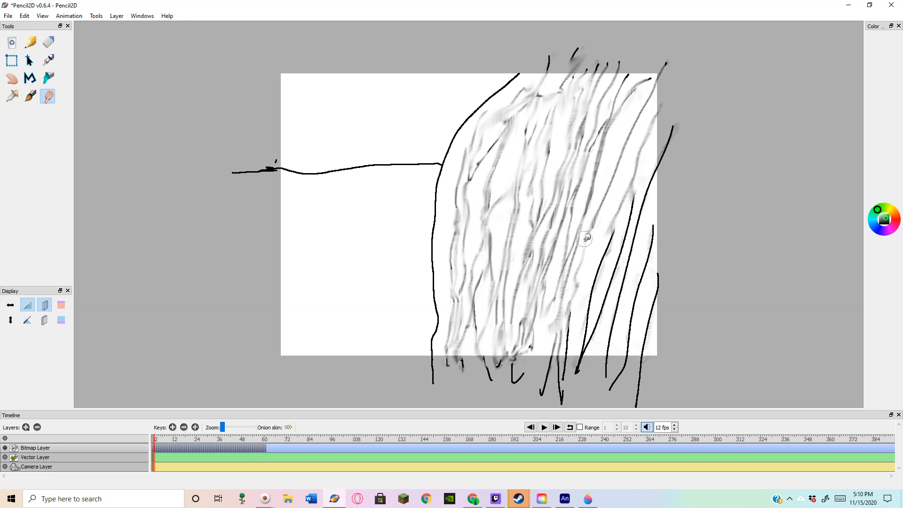
mouse_move(611, 229)
left_mouse_down()
mouse_move(606, 272)
mouse_move(573, 317)
mouse_move(600, 293)
mouse_move(559, 350)
left_mouse_up()
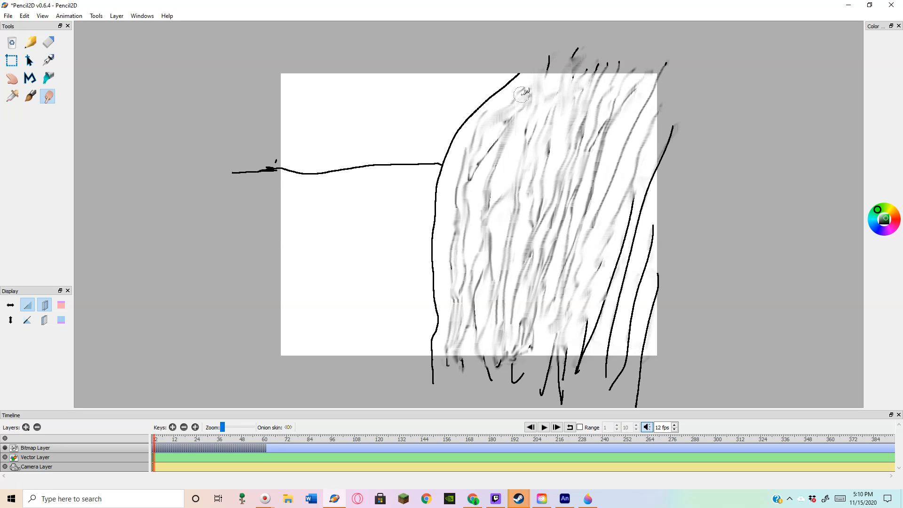
- Smudge the remaining dark lines along the canvas's right edge on frame 2 and soften the strokes near the leftmost curve
mouse_move(642, 172)
left_mouse_down()
mouse_move(629, 243)
mouse_move(587, 342)
mouse_move(581, 353)
mouse_move(587, 324)
mouse_move(573, 349)
mouse_move(522, 351)
left_mouse_up()
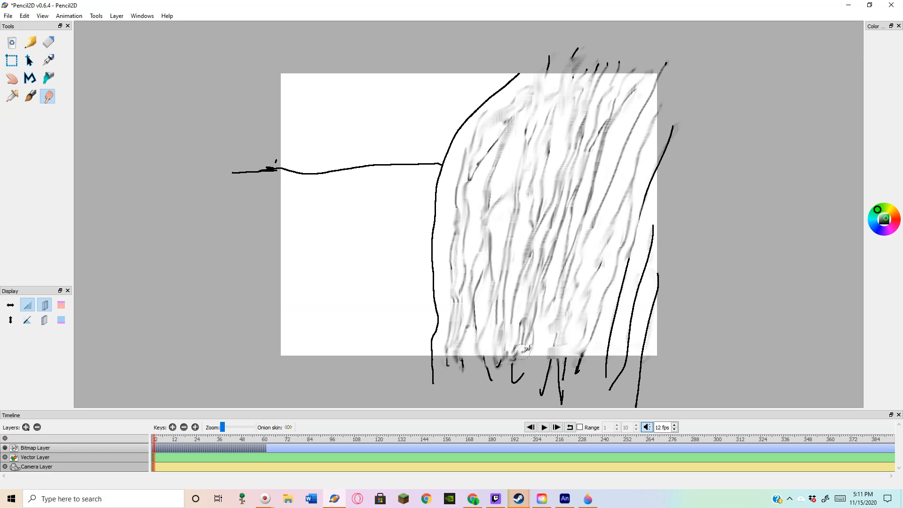
left_click_drag(655, 163, 645, 229)
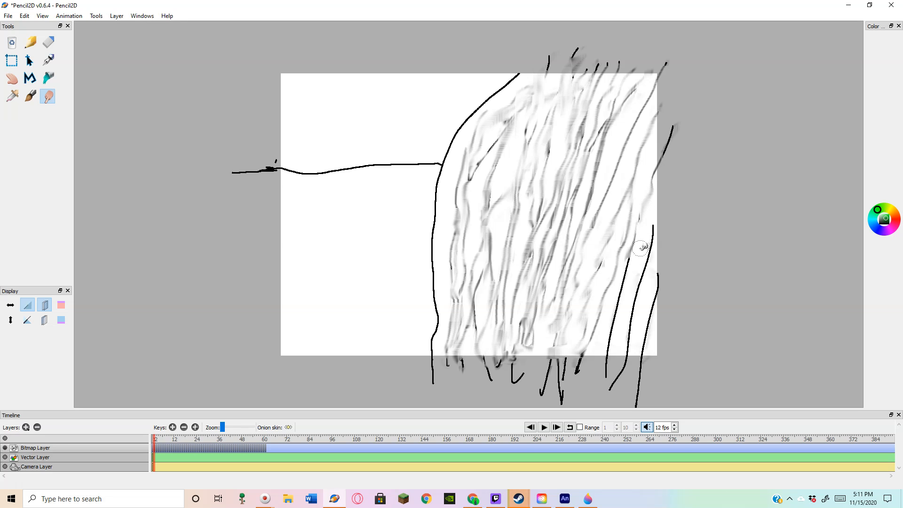
left_click_drag(626, 277, 607, 356)
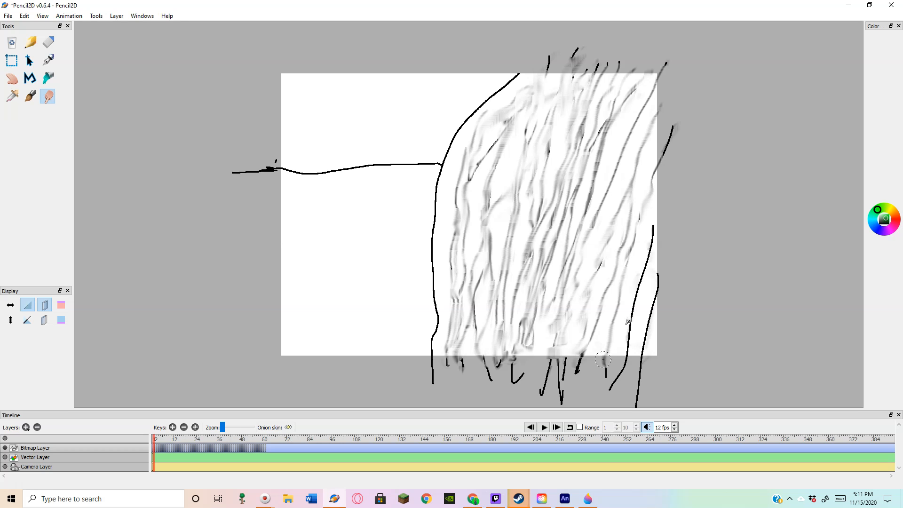
left_click_drag(650, 226, 623, 365)
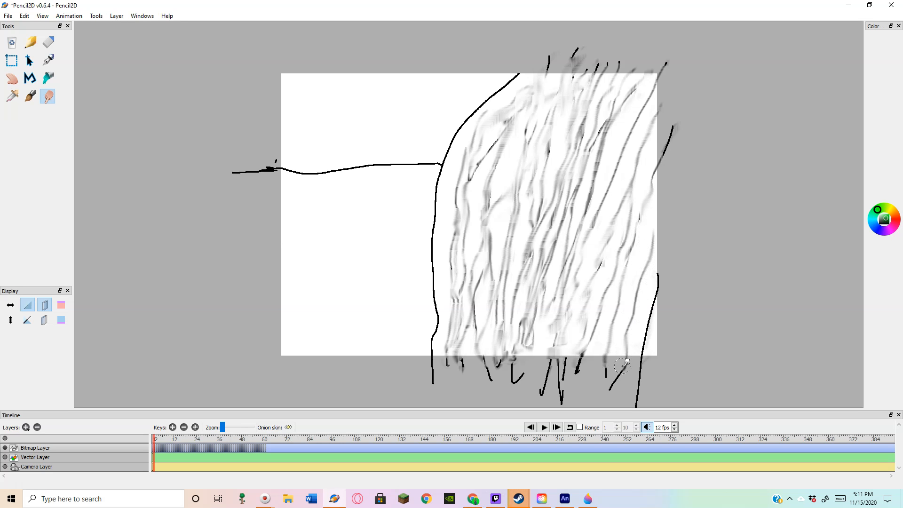
left_click_drag(658, 285, 642, 357)
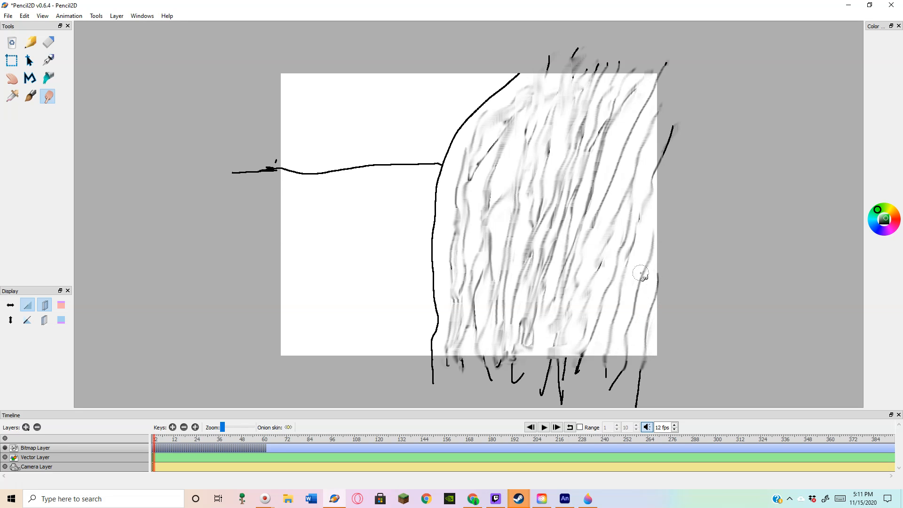
left_click_drag(649, 184, 655, 161)
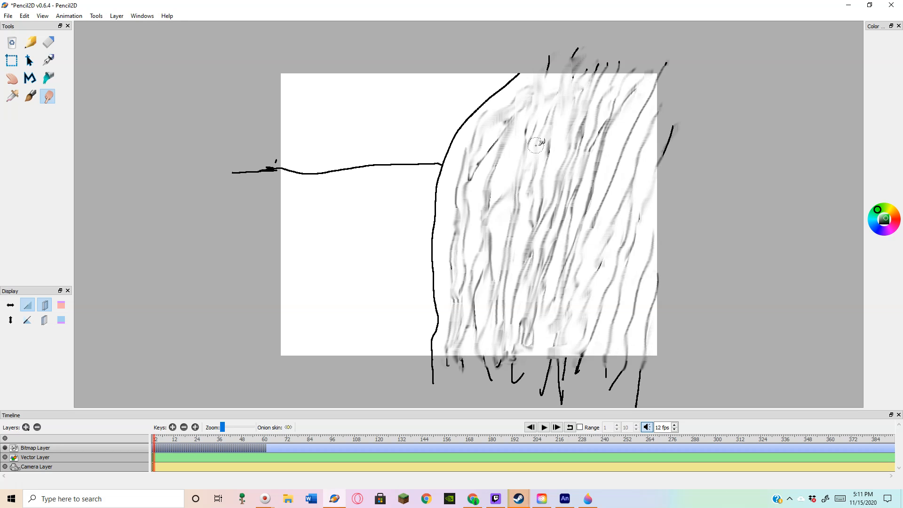
mouse_move(523, 131)
left_mouse_down()
mouse_move(515, 155)
mouse_move(505, 123)
mouse_move(483, 174)
left_mouse_up()
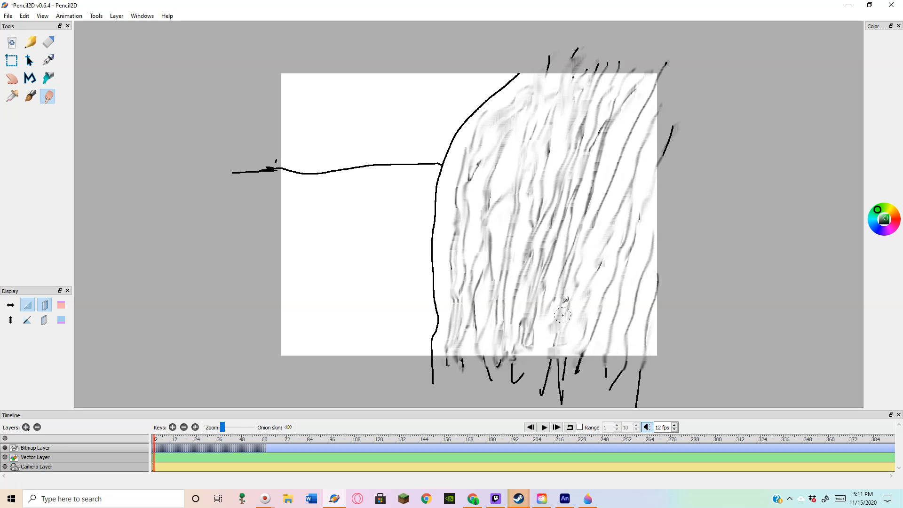
- Move to frame 3 and smudge the slanted lines nearest the leftmost curve down to the canvas's lower edge
left_click(157, 444)
mouse_move(560, 72)
left_mouse_down()
mouse_move(484, 124)
mouse_move(465, 157)
mouse_move(449, 337)
left_mouse_up()
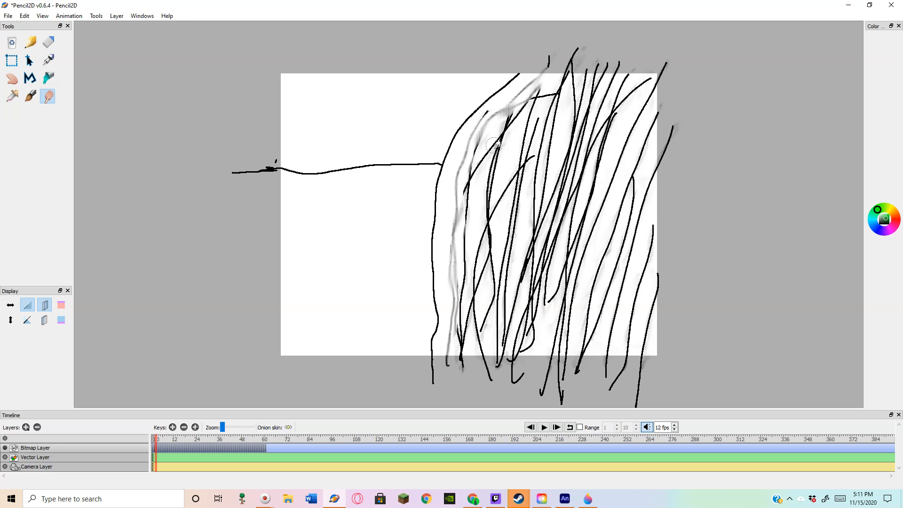
mouse_move(489, 109)
left_mouse_down()
mouse_move(489, 149)
mouse_move(473, 184)
left_mouse_up()
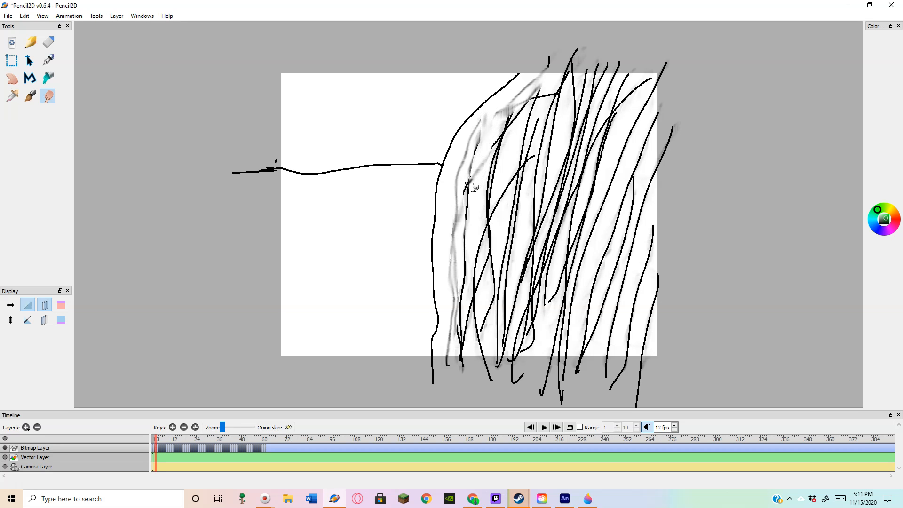
left_click_drag(480, 152, 468, 212)
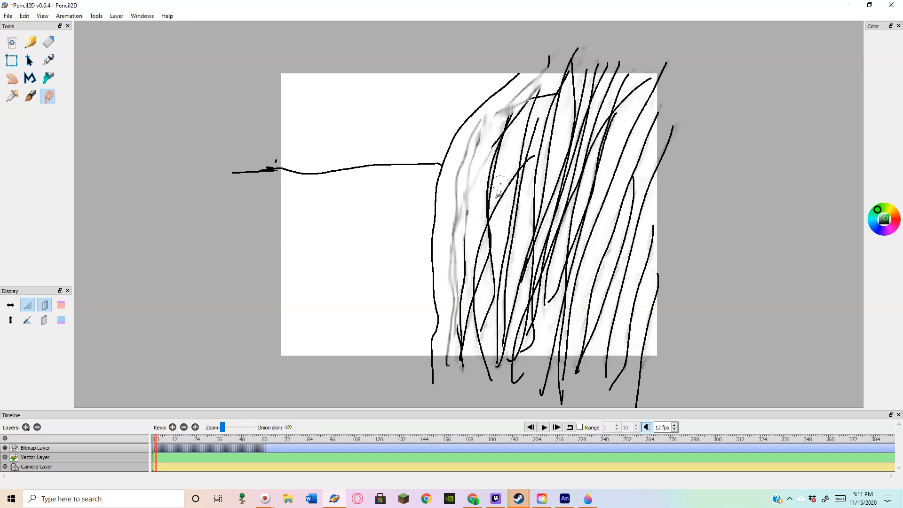
mouse_move(512, 113)
left_mouse_down()
mouse_move(497, 150)
mouse_move(459, 362)
left_mouse_up()
mouse_move(464, 225)
left_mouse_down()
mouse_move(459, 328)
mouse_move(482, 309)
mouse_move(482, 364)
left_mouse_up()
left_click_drag(474, 305, 476, 329)
- Check the Adobe Animate document, return to Pencil2D and smudge the dense middle group of lines on frame 3
left_click(564, 498)
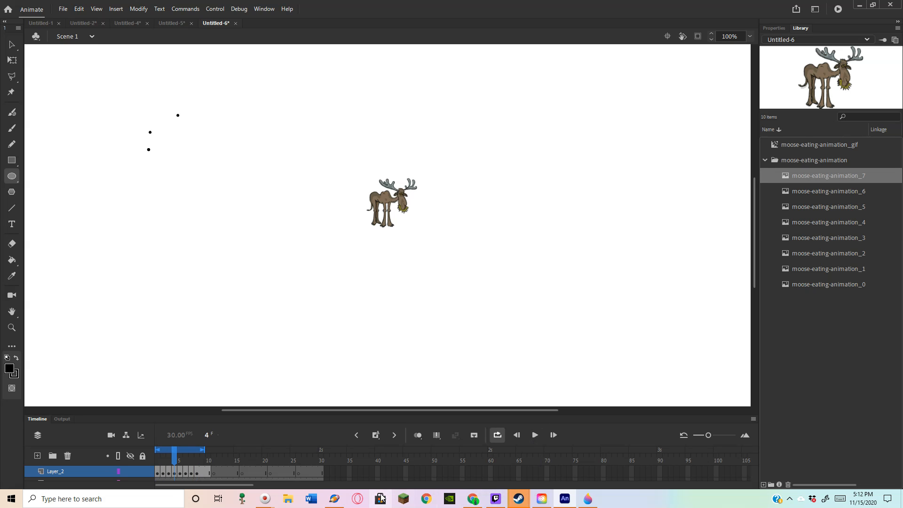
left_click(334, 498)
mouse_move(551, 79)
left_mouse_down()
mouse_move(525, 112)
mouse_move(524, 156)
mouse_move(508, 186)
left_mouse_up()
mouse_move(524, 114)
left_mouse_down()
mouse_move(534, 145)
mouse_move(505, 203)
mouse_move(492, 274)
left_mouse_up()
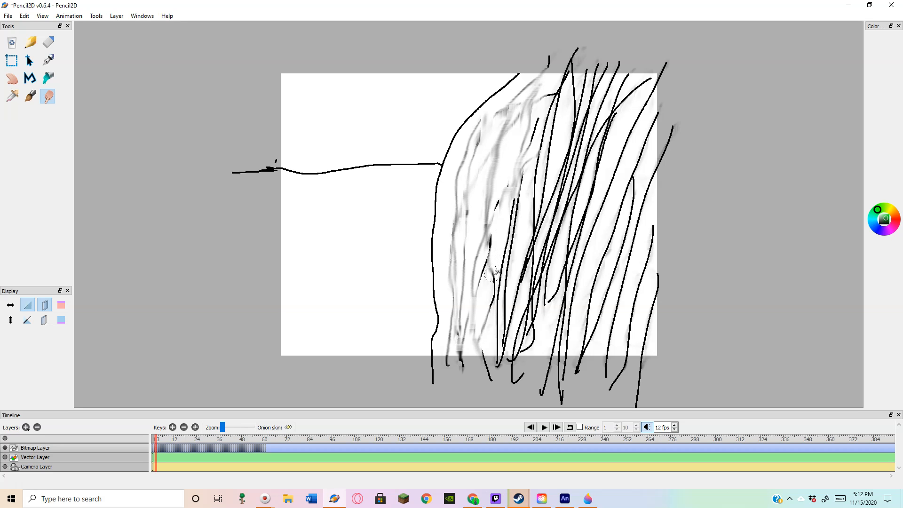
mouse_move(559, 79)
left_mouse_down()
mouse_move(512, 216)
mouse_move(498, 356)
mouse_move(520, 298)
mouse_move(551, 116)
mouse_move(565, 87)
mouse_move(587, 76)
mouse_move(569, 149)
mouse_move(546, 184)
mouse_move(533, 295)
mouse_move(516, 355)
mouse_move(534, 328)
mouse_move(530, 348)
mouse_move(553, 230)
left_mouse_up()
mouse_move(544, 269)
left_mouse_down()
mouse_move(580, 67)
mouse_move(578, 143)
mouse_move(577, 152)
mouse_move(566, 134)
mouse_move(573, 169)
mouse_move(553, 272)
mouse_move(558, 357)
mouse_move(548, 358)
mouse_move(563, 331)
mouse_move(565, 281)
mouse_move(595, 175)
mouse_move(594, 76)
mouse_move(605, 95)
mouse_move(580, 184)
left_mouse_up()
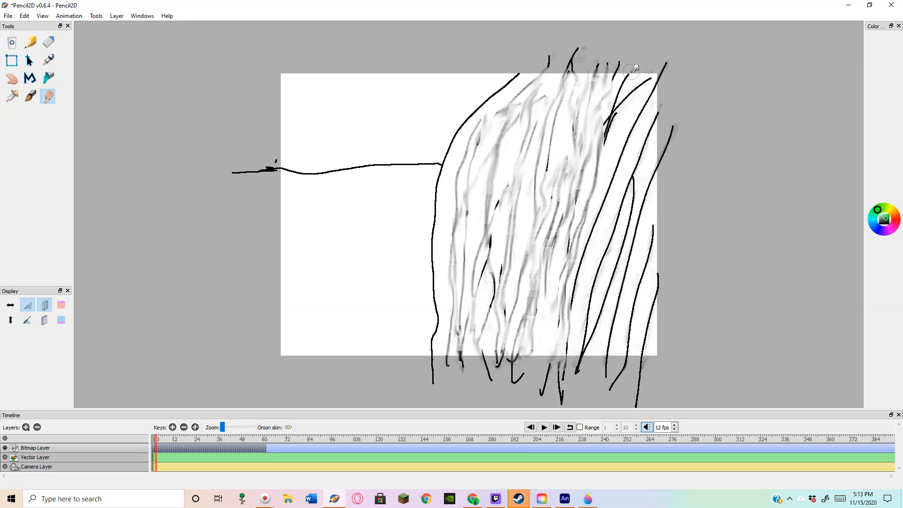
- Smudge the slanted lines in the canvas's upper-right area on frame 3, including the crossing line near the corner
left_click_drag(615, 97, 607, 150)
left_click_drag(602, 120, 605, 138)
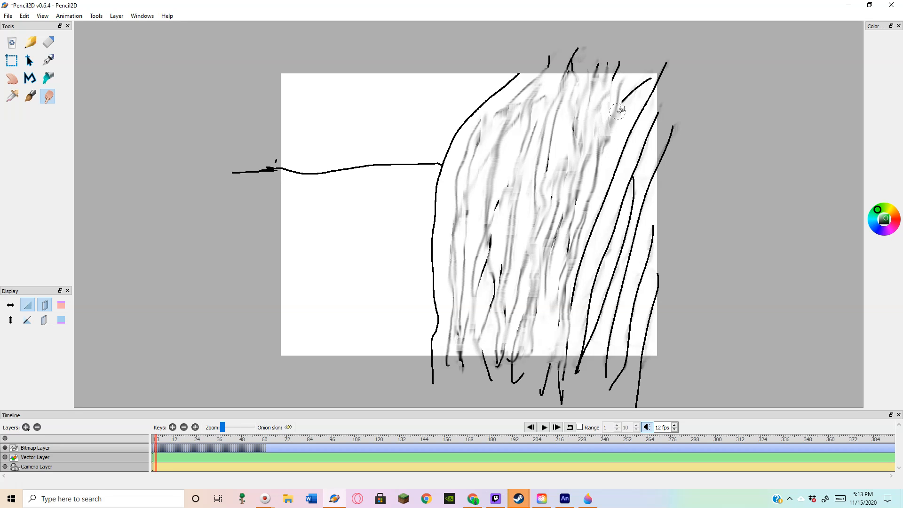
mouse_move(626, 87)
left_mouse_down()
mouse_move(625, 163)
mouse_move(611, 142)
mouse_move(612, 187)
mouse_move(576, 305)
left_mouse_up()
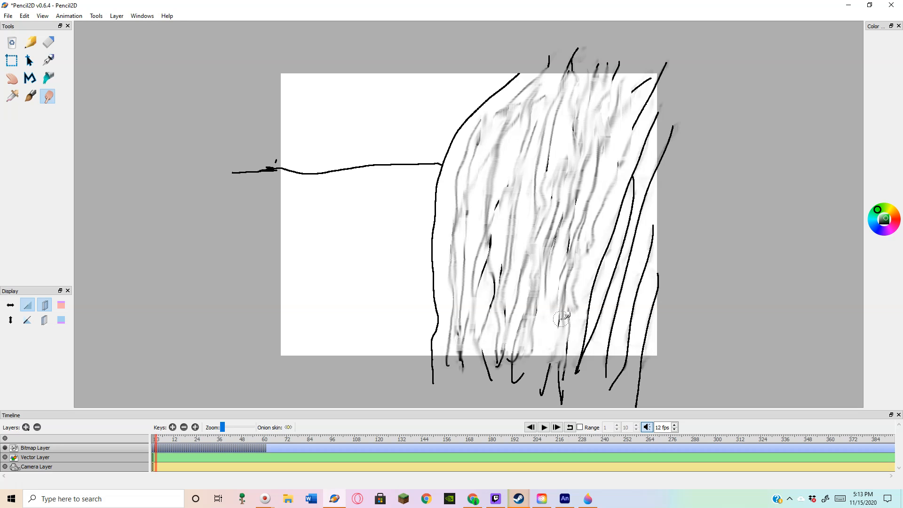
left_click_drag(642, 73, 643, 86)
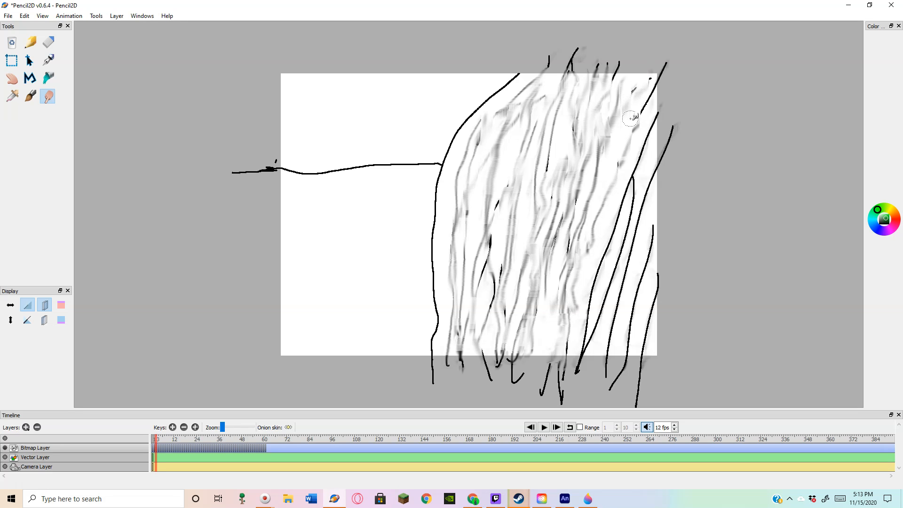
mouse_move(648, 97)
left_mouse_down()
mouse_move(645, 126)
mouse_move(617, 168)
left_mouse_up()
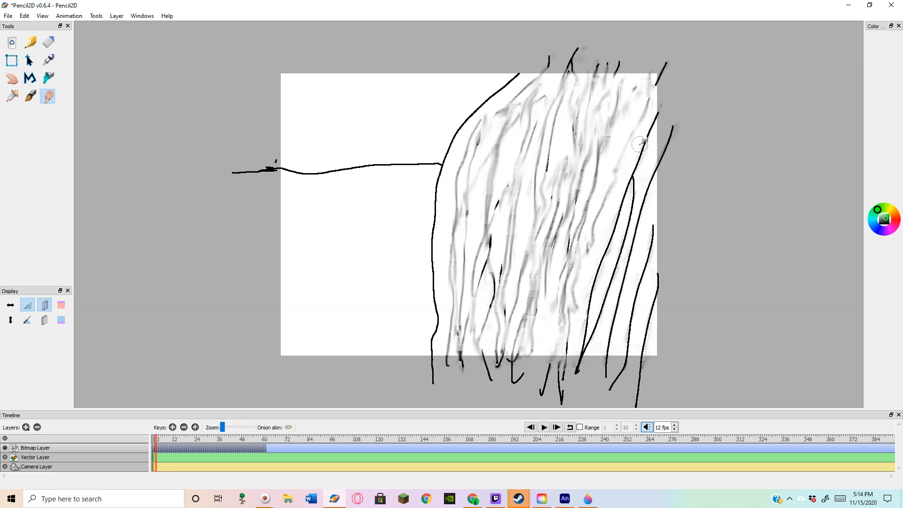
- Look through the open Paint 3D, Chrome, Creative Cloud Desktop and Adobe Animate windows
left_click(588, 499)
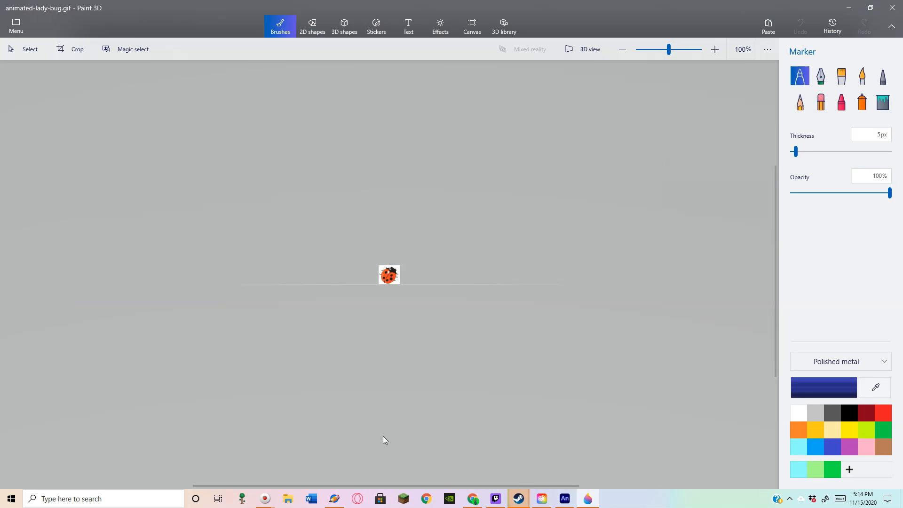
left_click(473, 499)
left_click(545, 499)
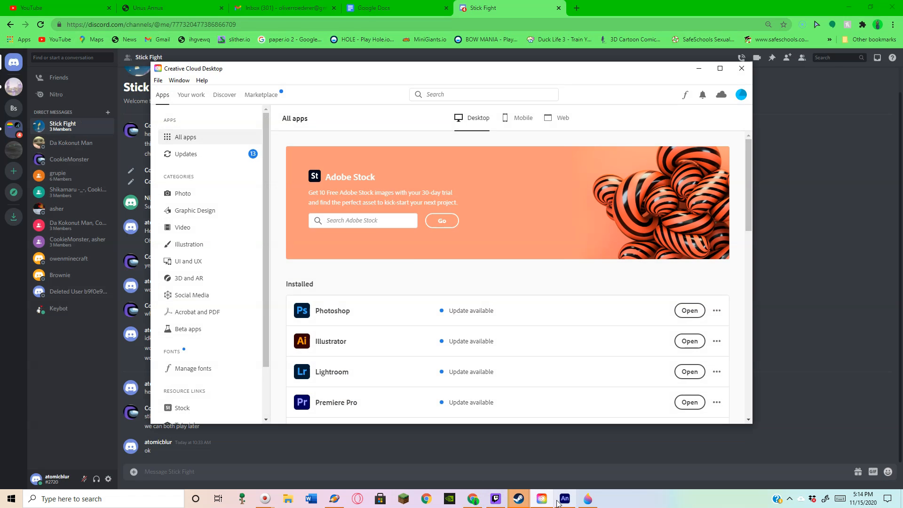
left_click(565, 498)
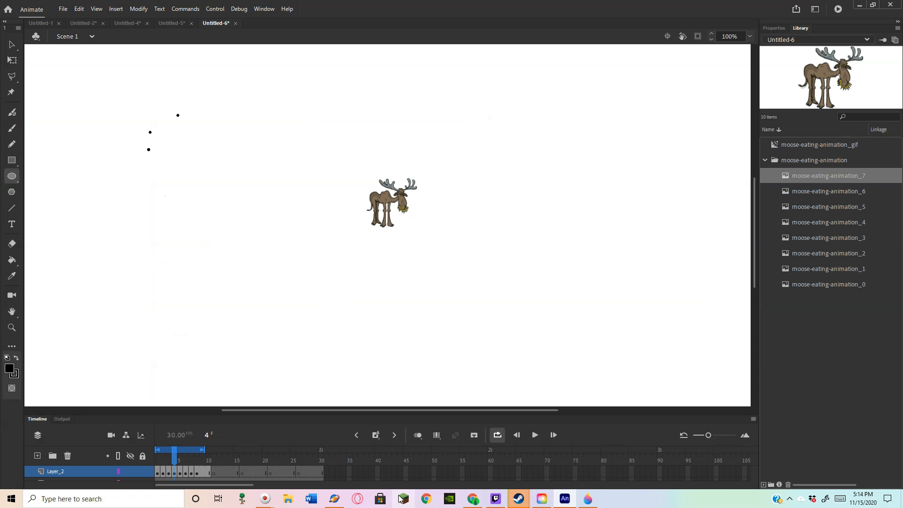
- Return to Pencil2D and smudge the remaining slanted lines along the canvas's right side on frame 3
left_click(333, 498)
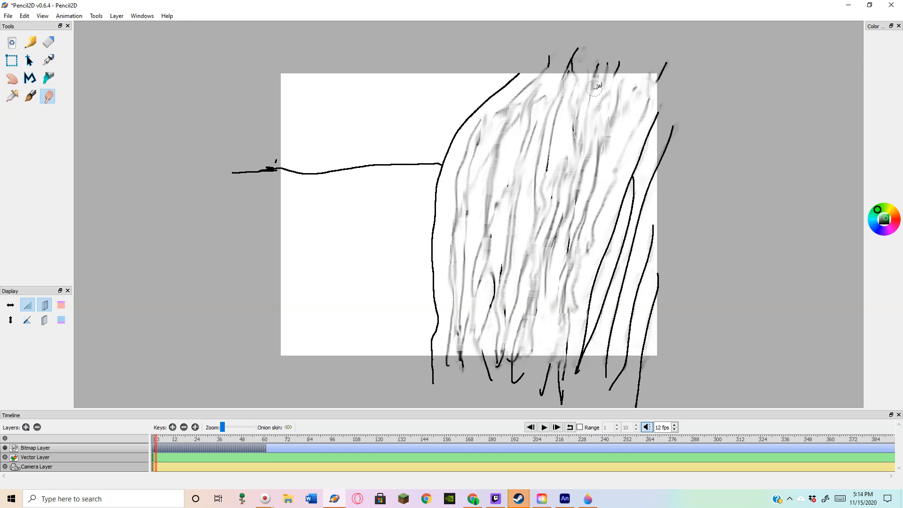
left_click_drag(580, 197, 569, 245)
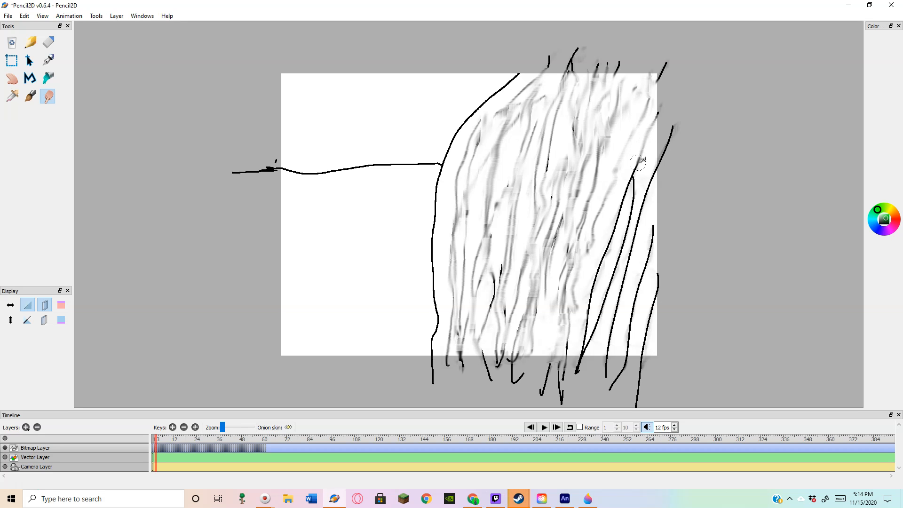
mouse_move(634, 171)
left_mouse_down()
mouse_move(590, 305)
mouse_move(585, 358)
mouse_move(556, 350)
mouse_move(576, 333)
left_mouse_up()
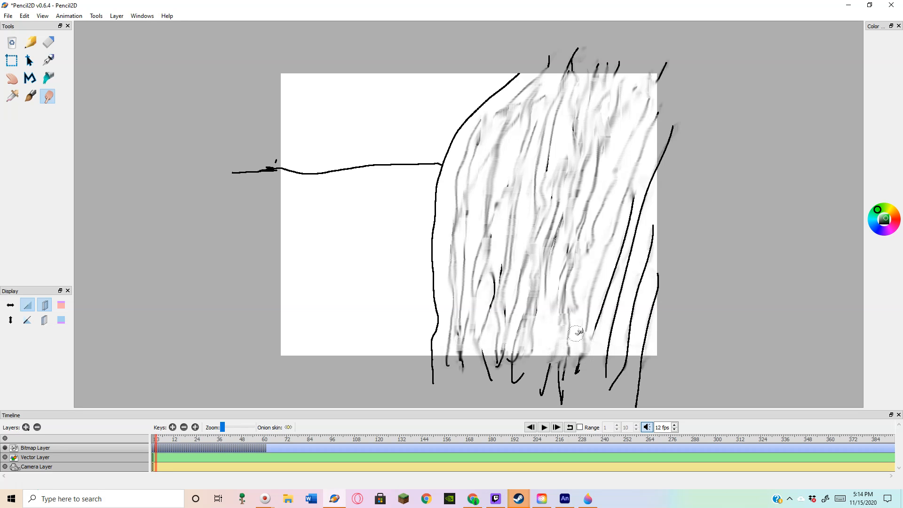
mouse_move(639, 194)
left_mouse_down()
mouse_move(617, 239)
mouse_move(633, 243)
mouse_move(618, 258)
mouse_move(633, 257)
mouse_move(619, 263)
mouse_move(615, 271)
mouse_move(625, 273)
mouse_move(609, 291)
mouse_move(626, 289)
mouse_move(606, 305)
mouse_move(620, 307)
mouse_move(597, 340)
left_mouse_up()
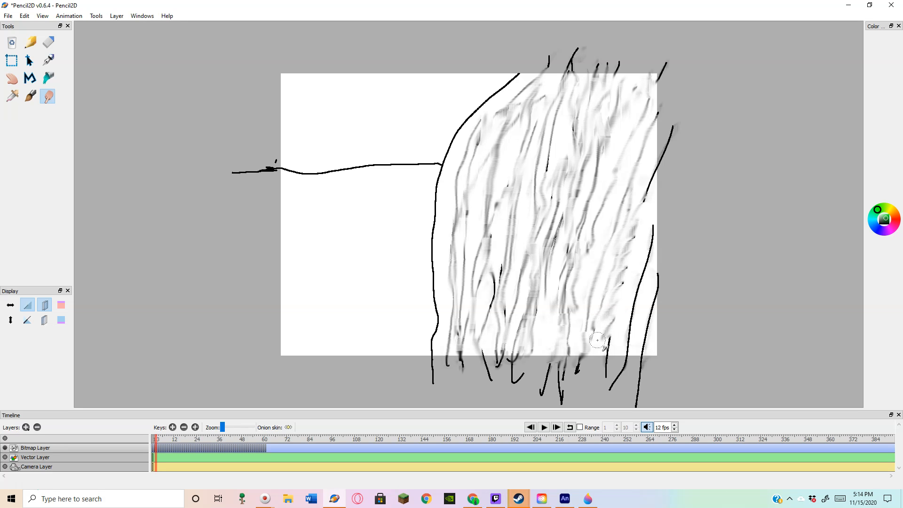
mouse_move(656, 232)
left_mouse_down()
mouse_move(633, 310)
mouse_move(610, 336)
left_mouse_up()
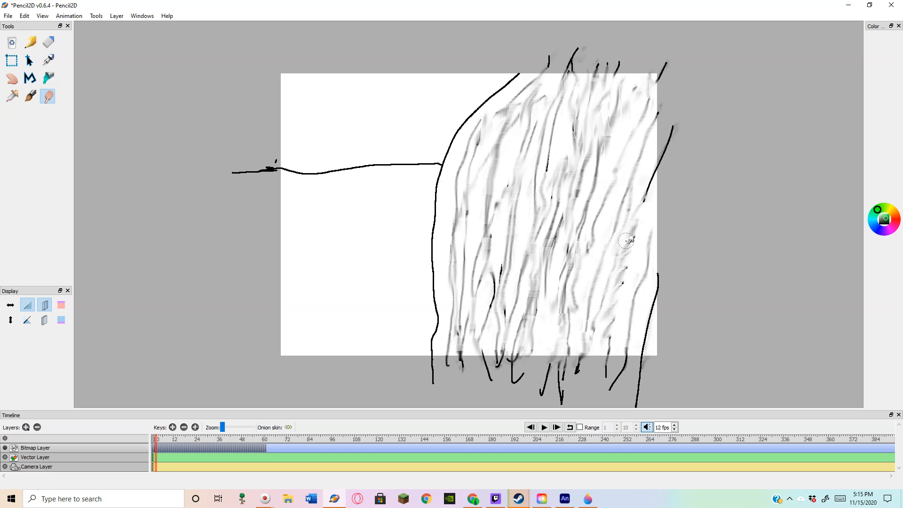
left_click_drag(644, 197, 644, 175)
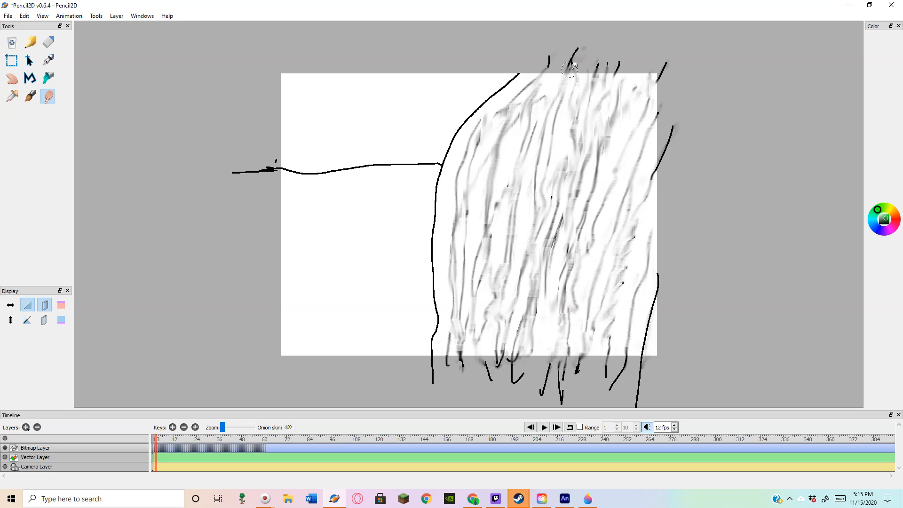
- Move to frame 4 and smudge the curved and slanted lines beside the leftmost curve, continuing with a line on the following frames
left_click(160, 444)
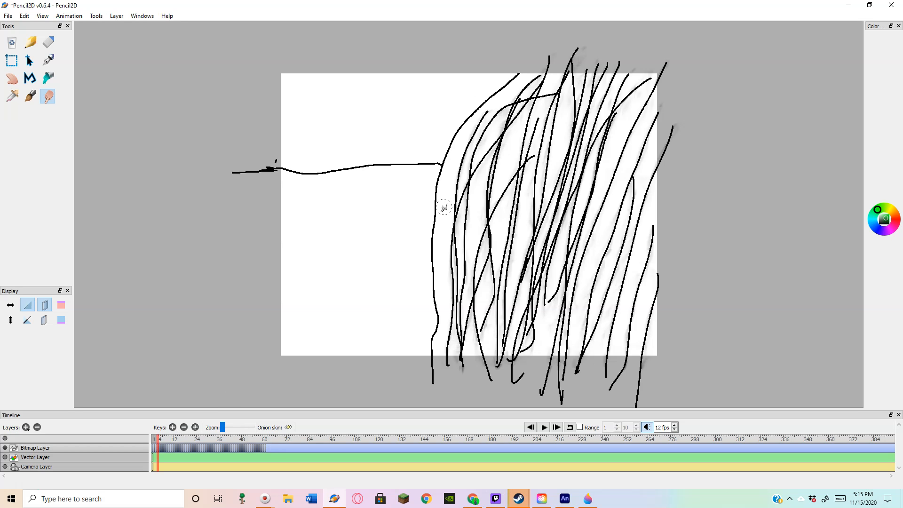
mouse_move(542, 77)
left_mouse_down()
mouse_move(496, 109)
mouse_move(470, 154)
mouse_move(458, 206)
mouse_move(448, 357)
mouse_move(468, 349)
mouse_move(466, 361)
mouse_move(462, 249)
mouse_move(472, 193)
mouse_move(484, 151)
mouse_move(523, 103)
mouse_move(525, 160)
mouse_move(489, 226)
mouse_move(479, 271)
mouse_move(485, 357)
mouse_move(479, 317)
mouse_move(498, 266)
mouse_move(493, 243)
left_mouse_up()
left_click_drag(495, 289, 490, 252)
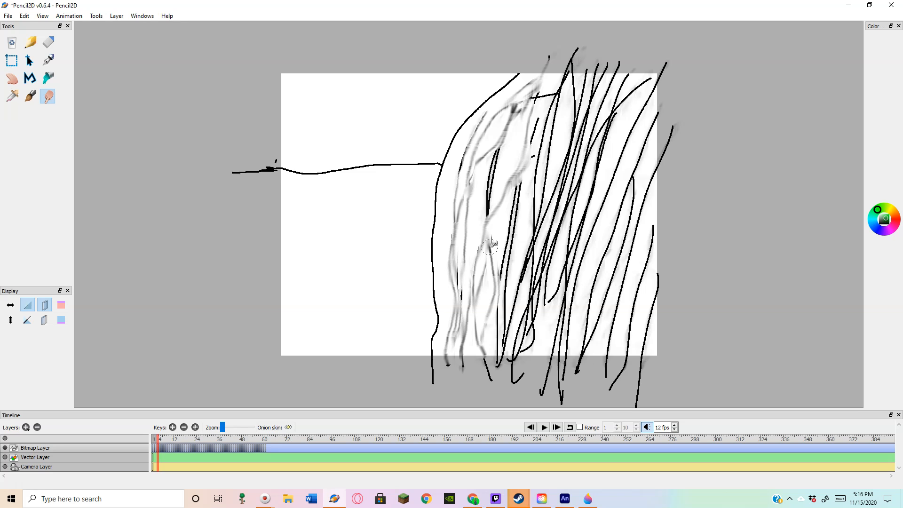
mouse_move(492, 242)
left_mouse_down()
mouse_move(497, 157)
mouse_move(537, 97)
mouse_move(536, 142)
mouse_move(505, 264)
mouse_move(505, 365)
left_mouse_up()
mouse_move(538, 120)
left_mouse_down()
mouse_move(554, 88)
mouse_move(535, 234)
mouse_move(507, 351)
mouse_move(519, 344)
mouse_move(539, 269)
mouse_move(545, 187)
mouse_move(570, 70)
mouse_move(577, 100)
mouse_move(554, 207)
mouse_move(548, 304)
mouse_move(558, 268)
mouse_move(528, 347)
mouse_move(553, 360)
mouse_move(576, 229)
mouse_move(575, 171)
left_mouse_up()
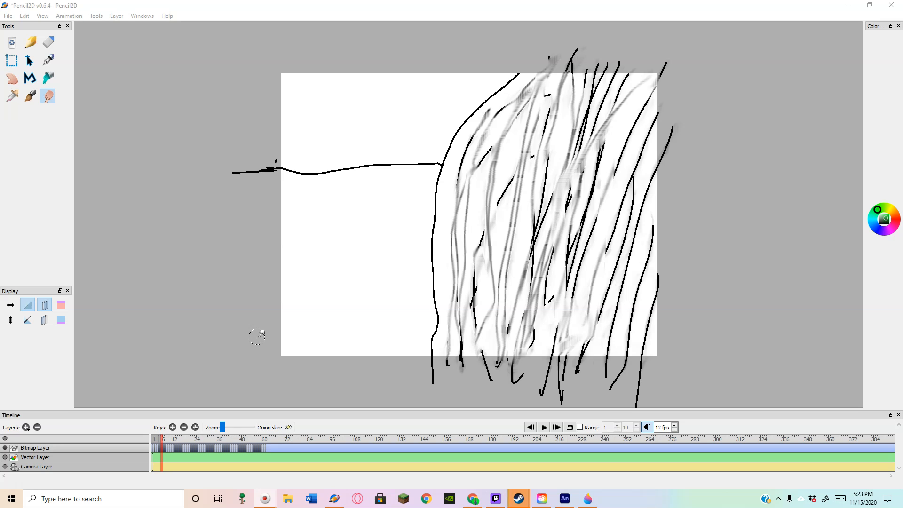
left_click_drag(470, 154, 457, 175)
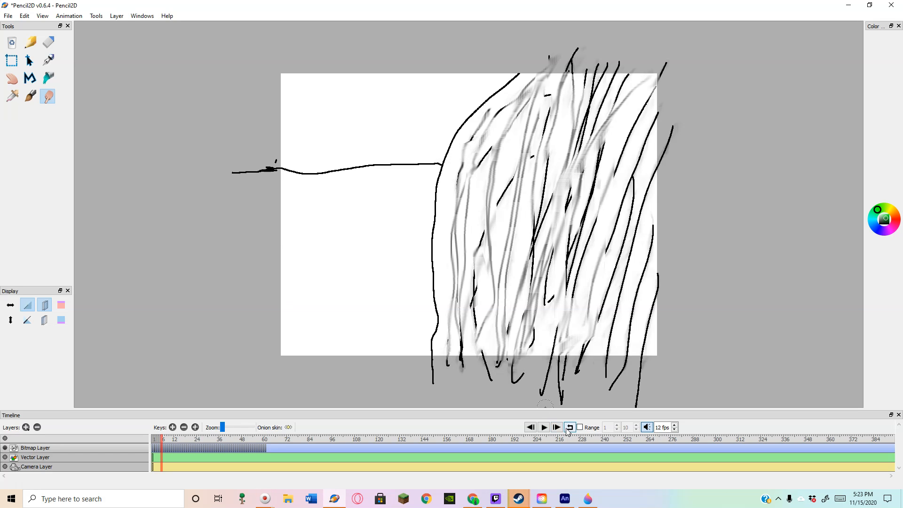
- Play the animation, step through its frames and return to frame 1 to review the smudging
left_click(543, 428)
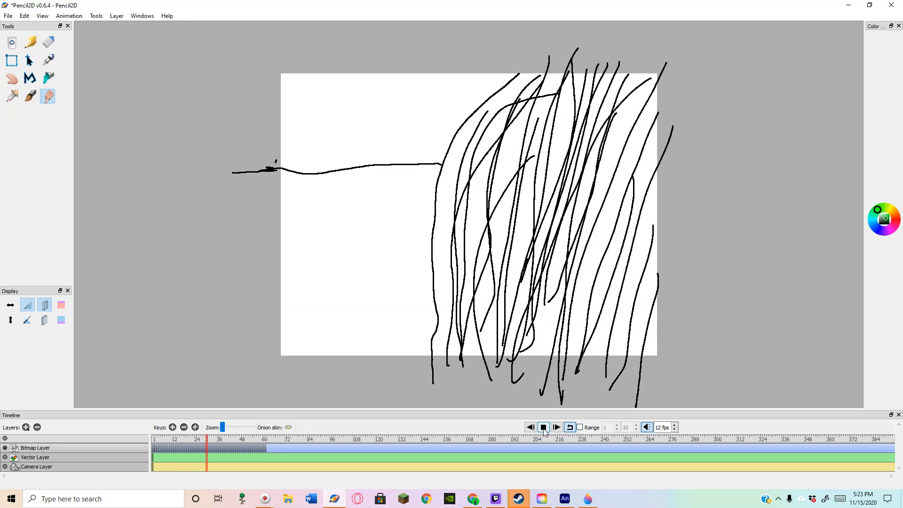
left_click(153, 440)
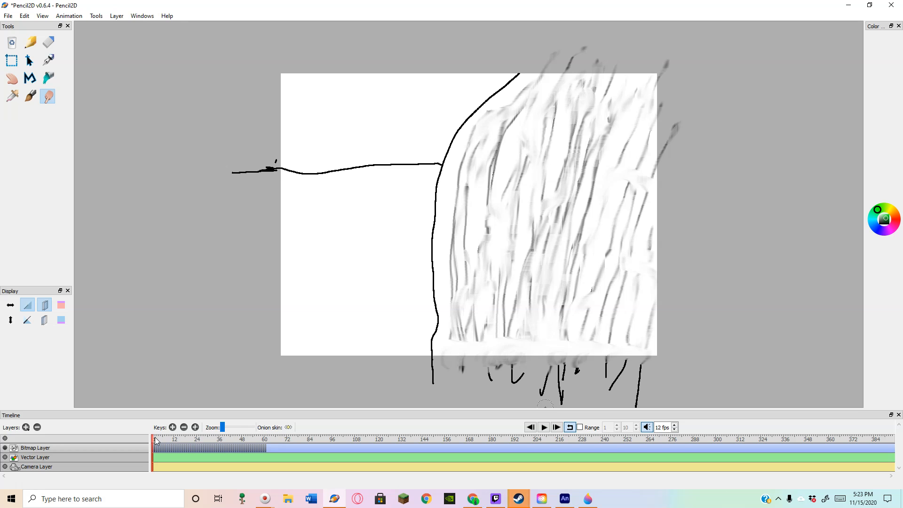
left_click(560, 428)
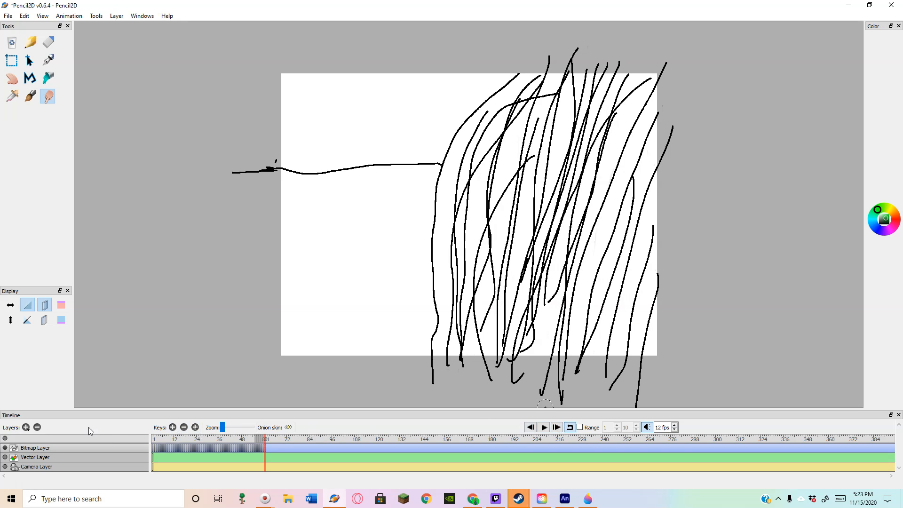
left_click(155, 441)
left_click_drag(155, 442, 168, 441)
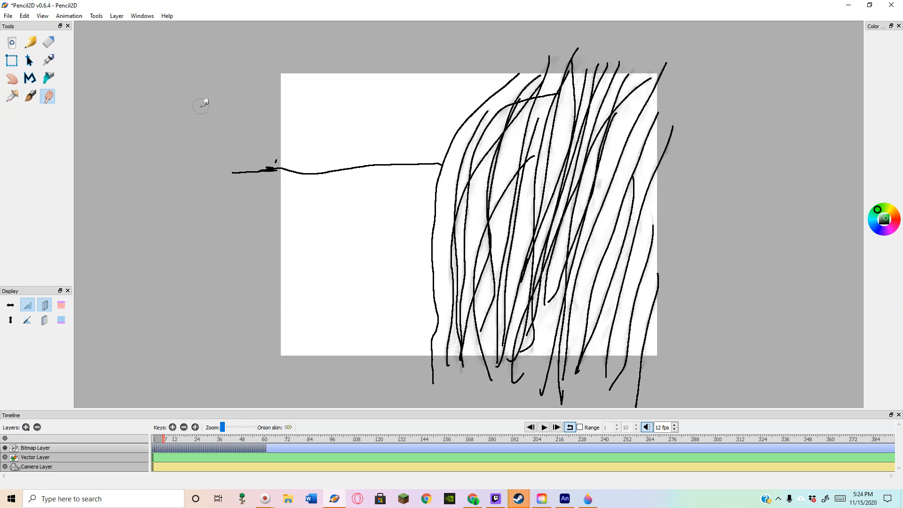
left_click(154, 439)
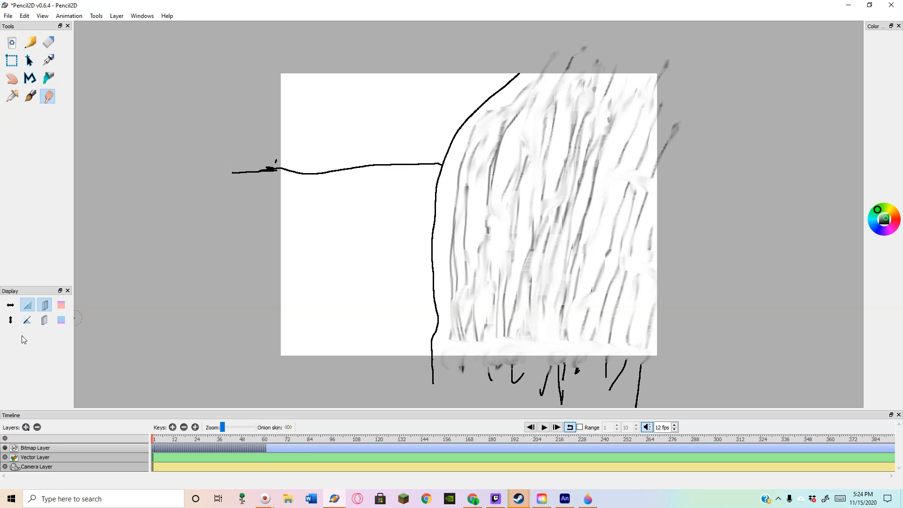
- Smudge across the lower ends of the lines on frame 1, and start a new animation, discarding the current one's changes
left_click_drag(517, 324, 463, 321)
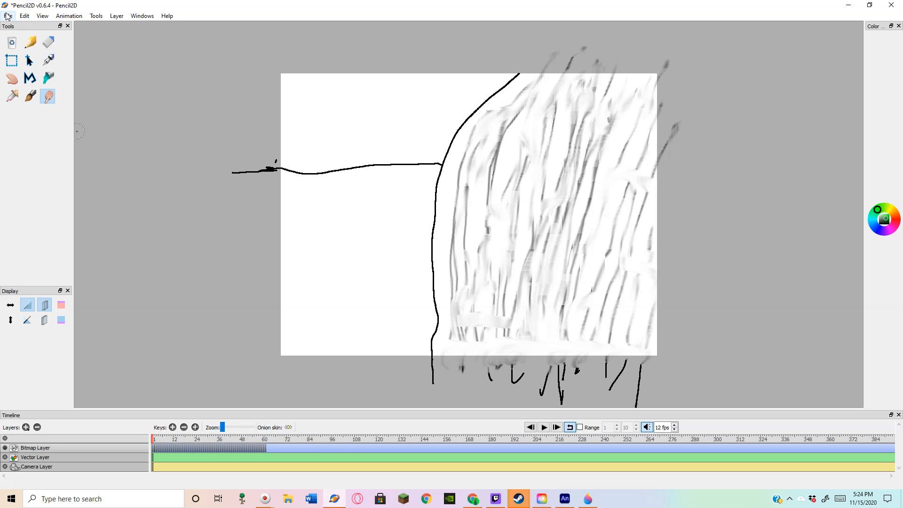
left_click(6, 17)
left_click(18, 34)
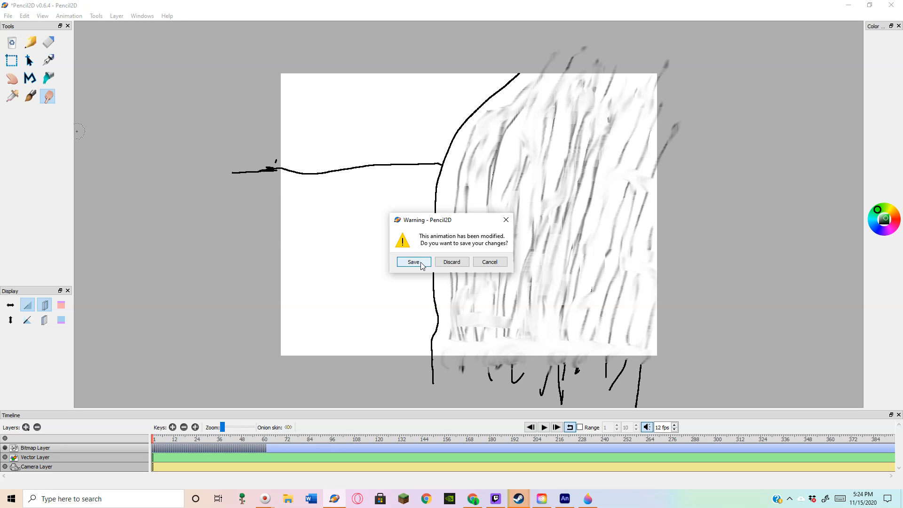
left_click(450, 262)
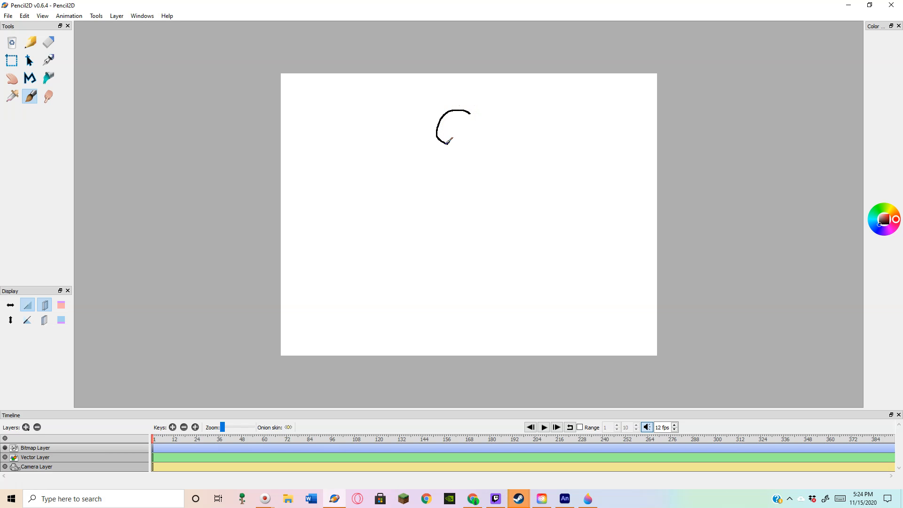
- Paint a small closed round outline near the canvas's upper middle on frame 1 and fill it with black
left_click_drag(473, 114, 469, 112)
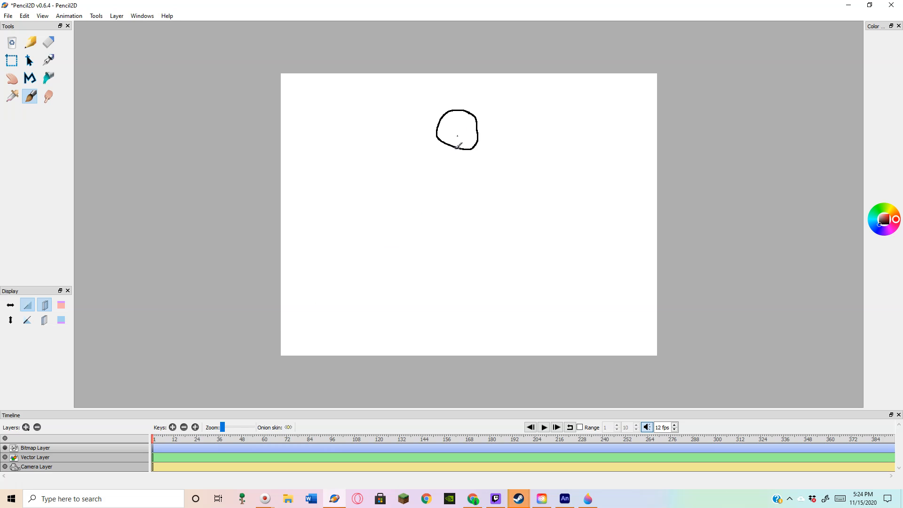
left_click(53, 79)
left_click(877, 210)
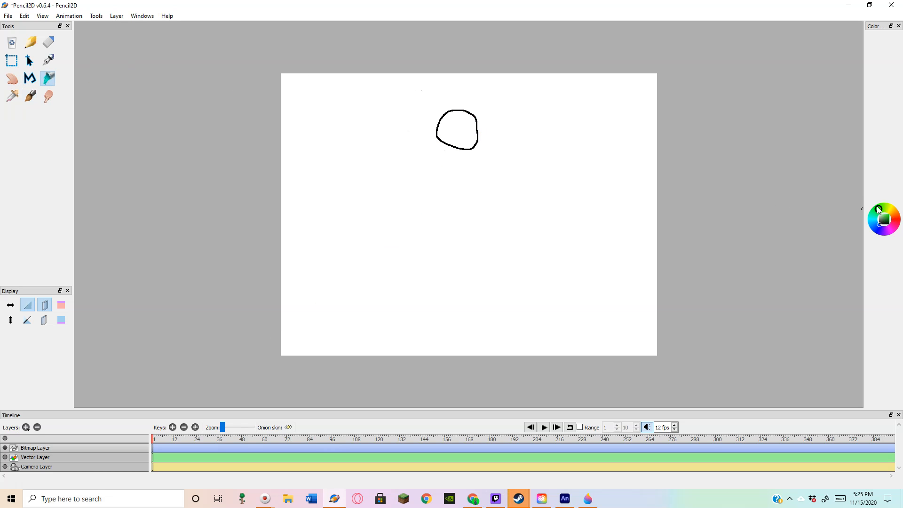
left_click(449, 125)
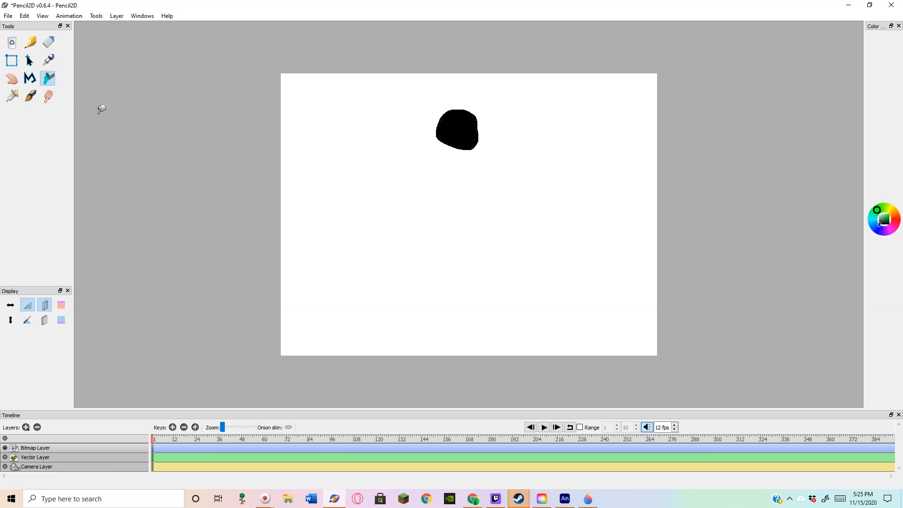
- Go to frame 2, select the black shape, move it slightly down and apply the transformation
left_click(30, 97)
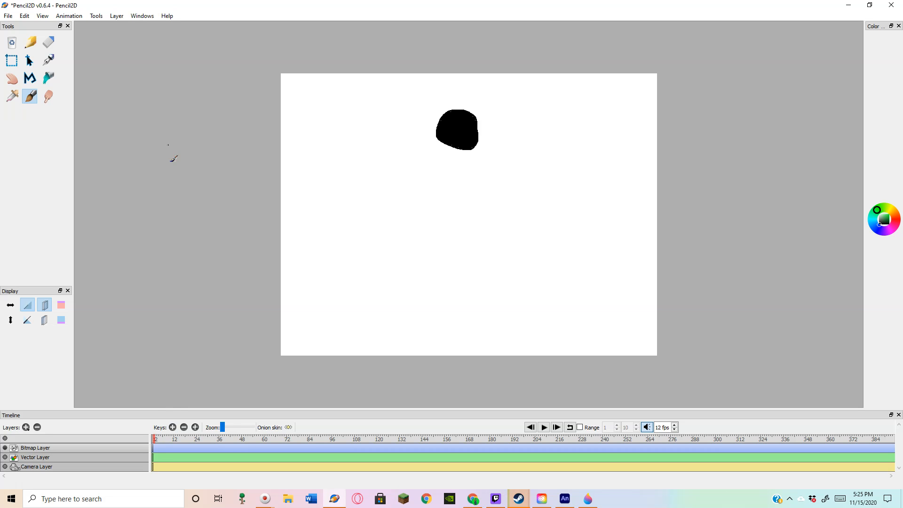
left_click(12, 60)
mouse_move(445, 99)
left_mouse_down()
mouse_move(465, 115)
mouse_move(440, 100)
mouse_move(463, 139)
mouse_move(492, 162)
left_mouse_up()
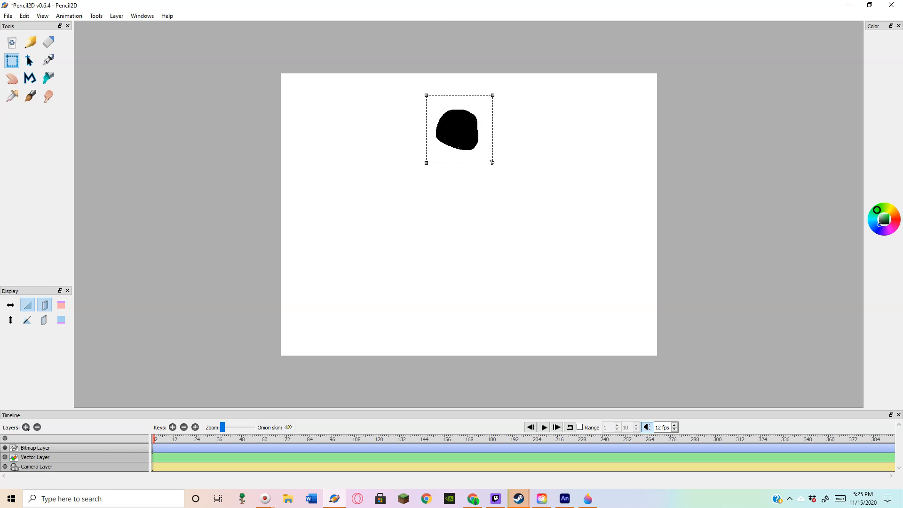
left_click(29, 61)
left_click_drag(445, 123, 445, 125)
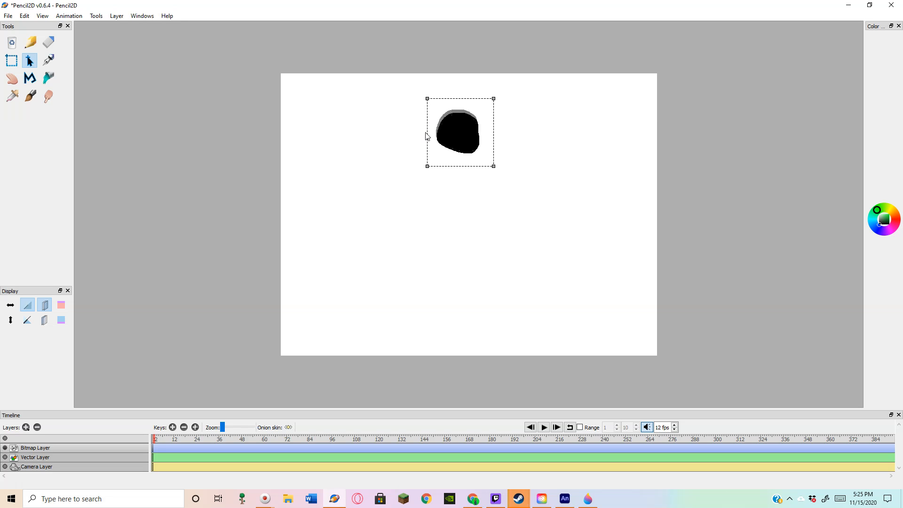
left_click(156, 438)
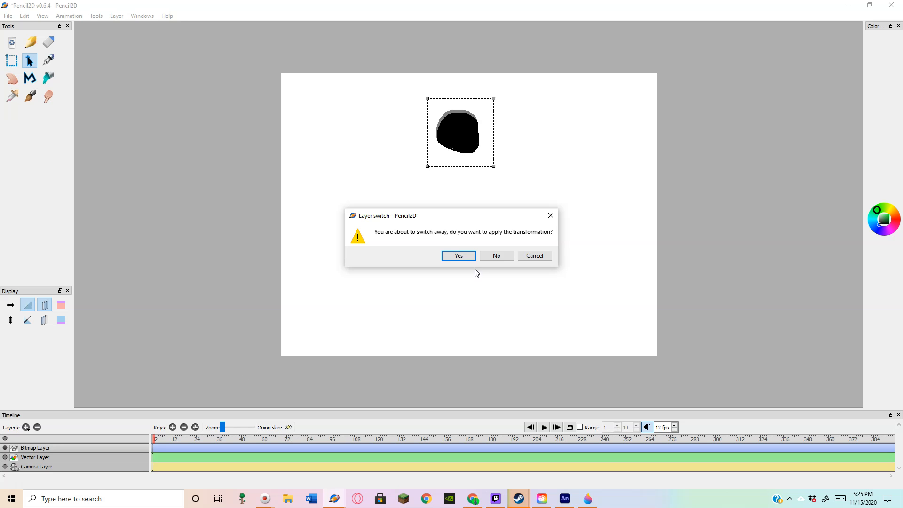
left_click(468, 256)
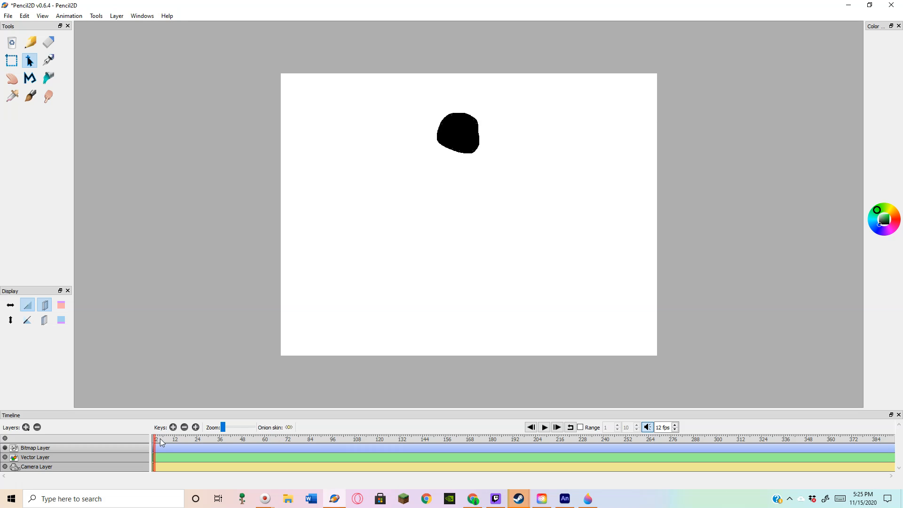
left_click(151, 438)
key("v")
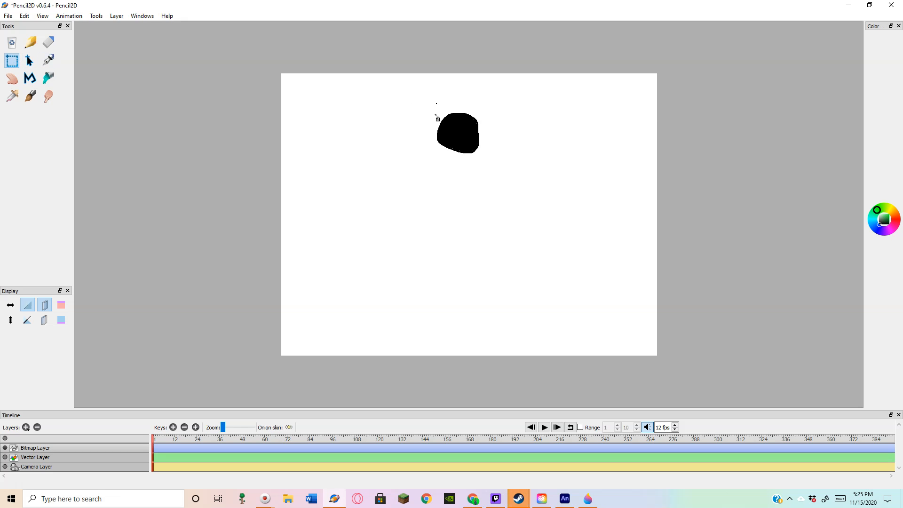
left_click_drag(435, 109, 487, 159)
left_click(29, 60)
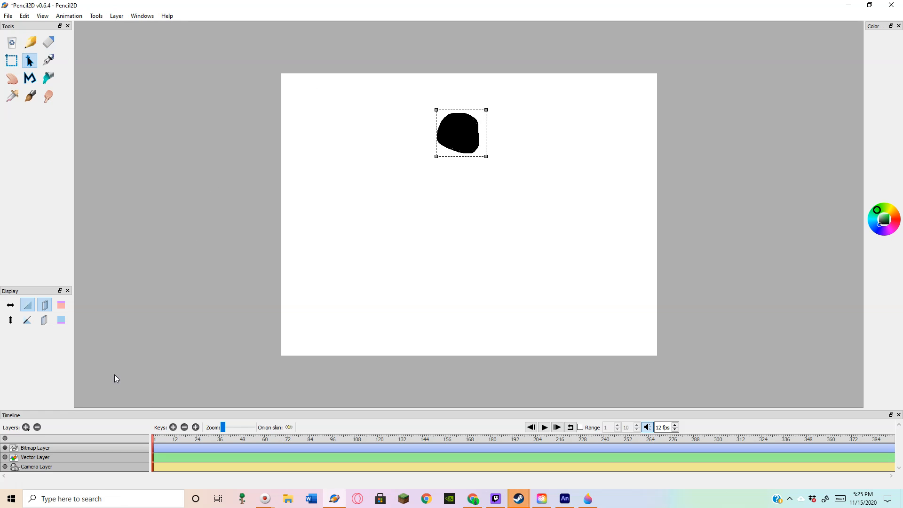
left_click(155, 438)
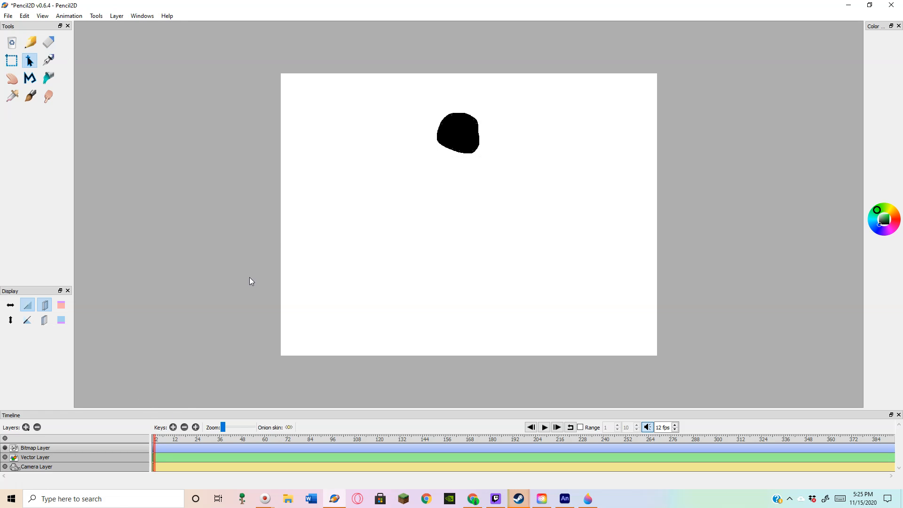
- Try to select the black shape on frame 2 and move it slightly down, rejecting the transformation and resetting the view to 100%
left_click(11, 60)
left_click_drag(414, 95, 495, 165)
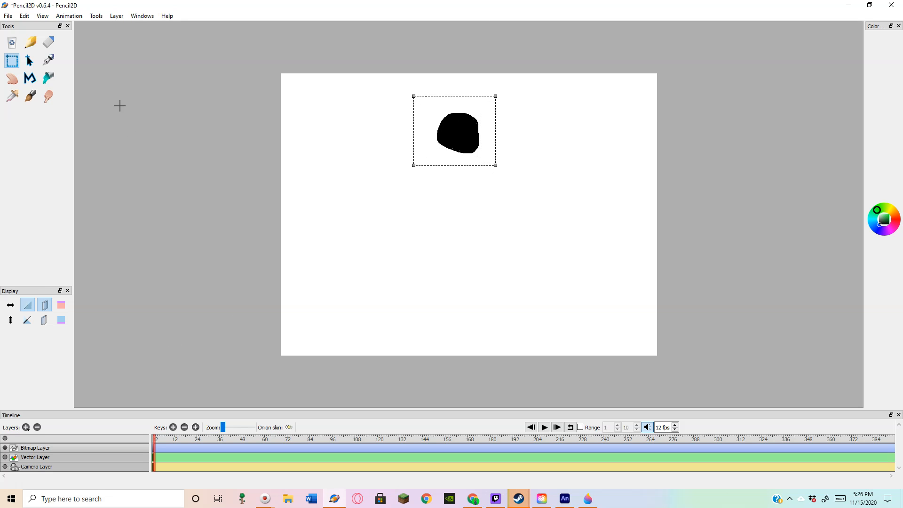
left_click(28, 60)
left_click_drag(465, 133, 466, 137)
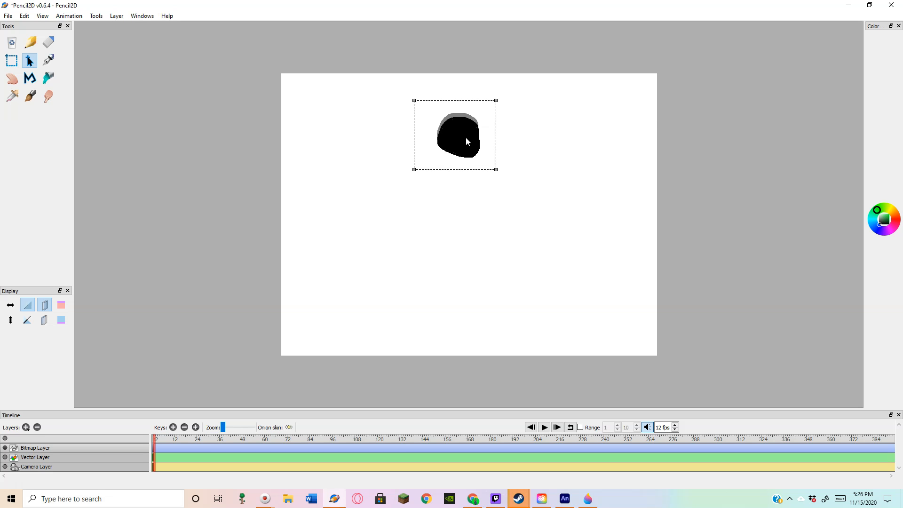
left_click(157, 439)
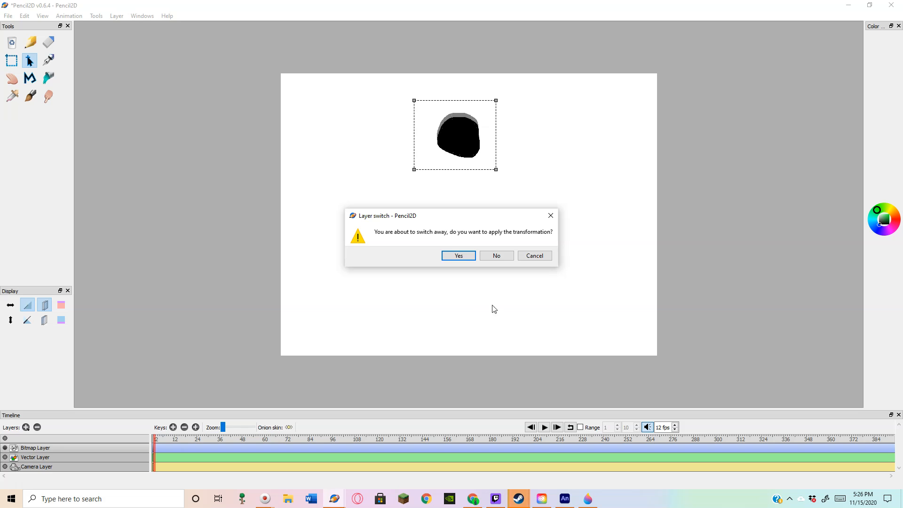
left_click(497, 257)
left_click(155, 443)
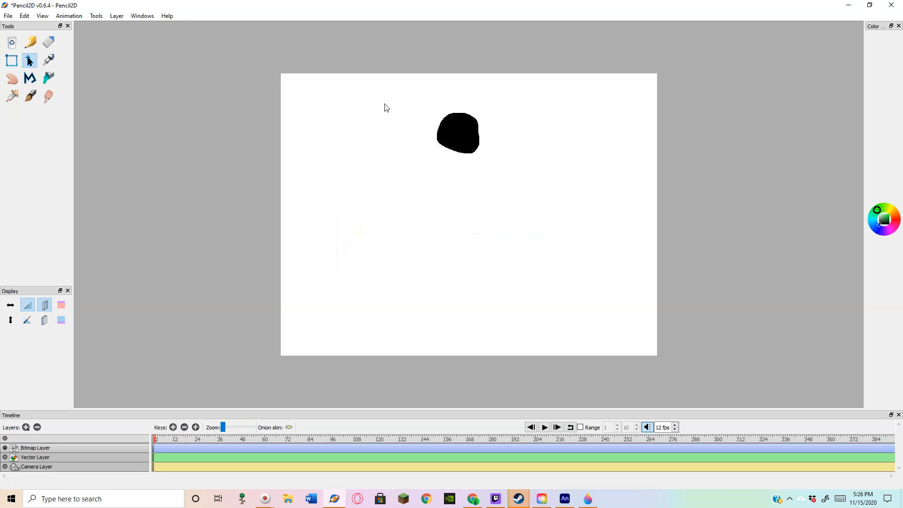
key("ctrl+1")
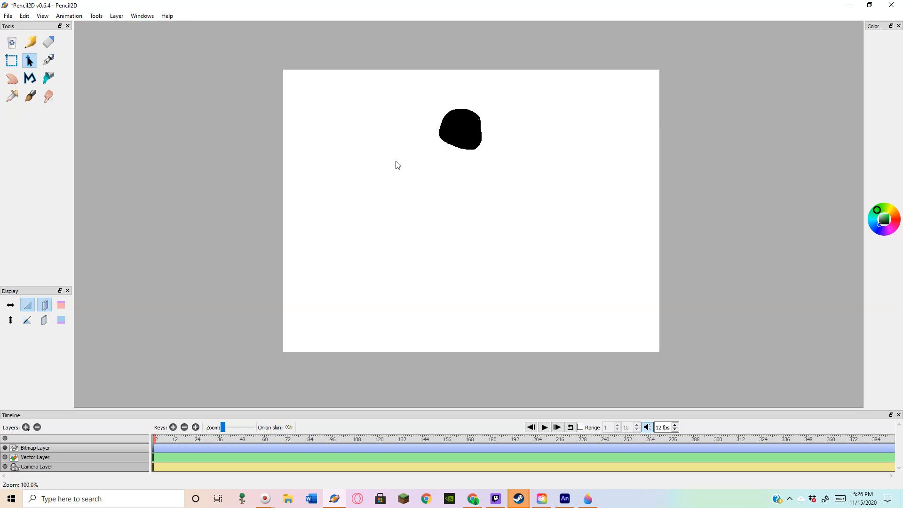